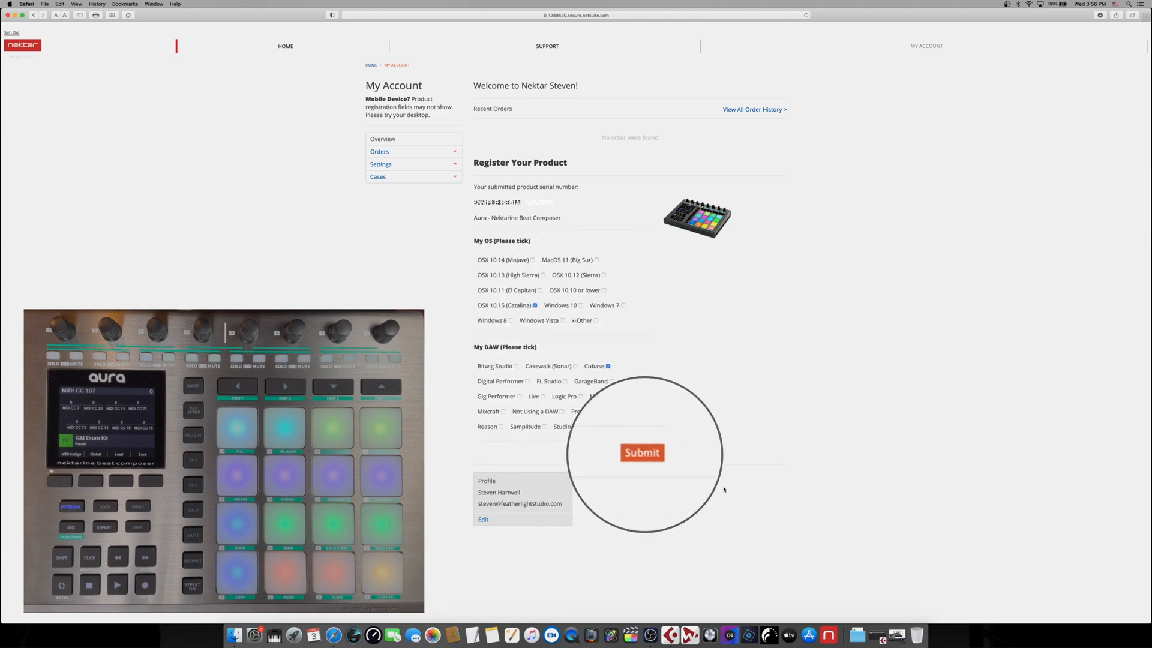
- Submit the product registration form for the Aura - Nektarine Beat Composer
{"action": "left_click", "coordinate": [644, 454]}
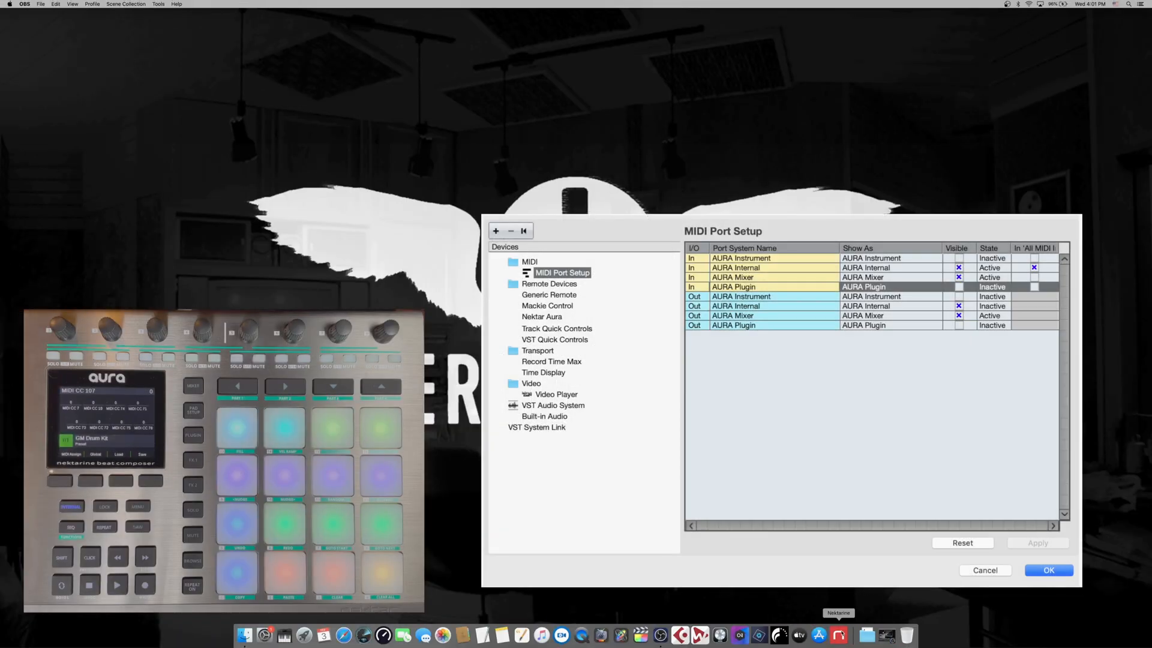
- Launch the Nektarine application and reposition its window on the desktop, clear of the controller picture
{"action": "left_click", "coordinate": [839, 635]}
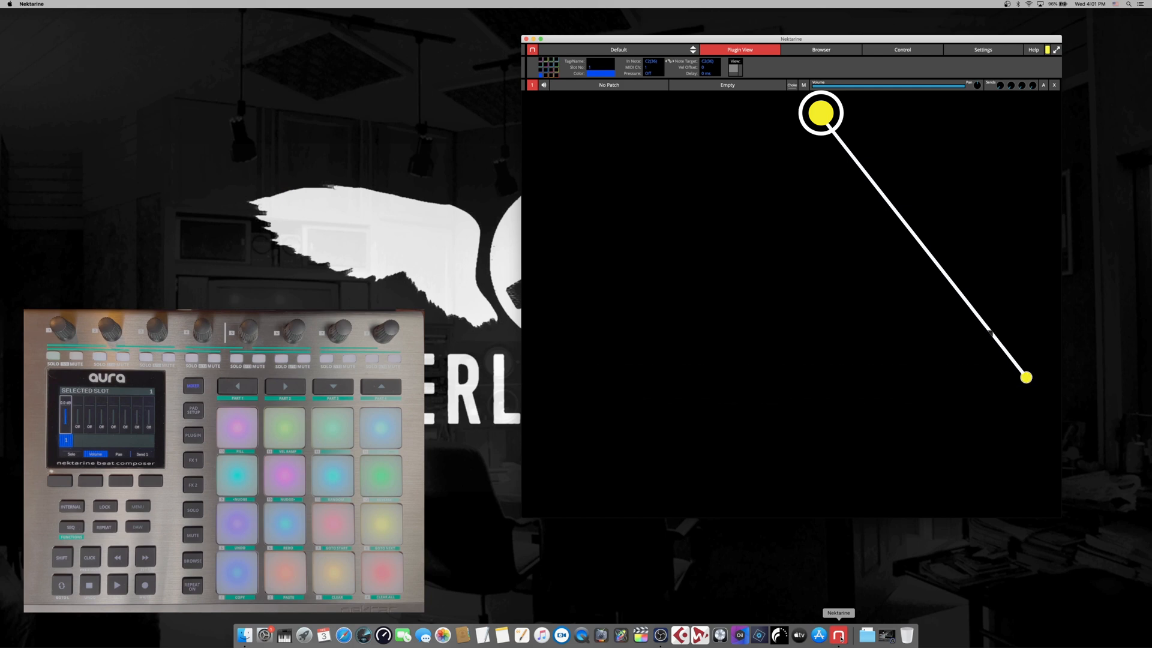
{"action": "left_click_drag", "start_coordinate": [870, 42], "coordinate": [899, 48]}
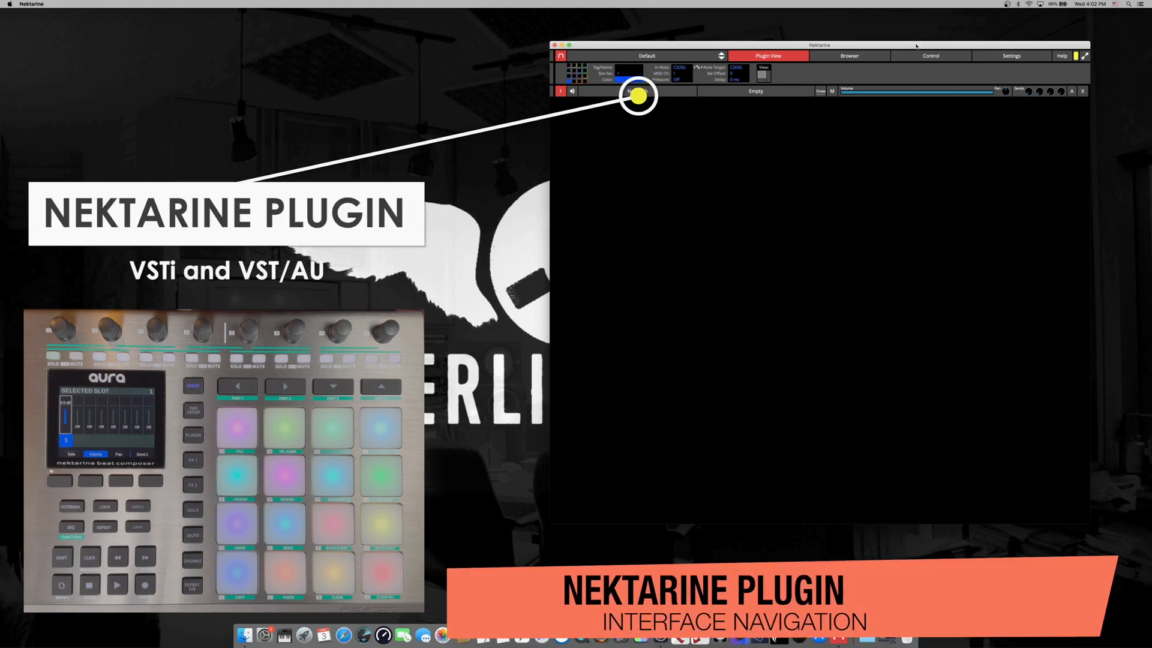
{"action": "left_click_drag", "start_coordinate": [916, 47], "coordinate": [917, 47]}
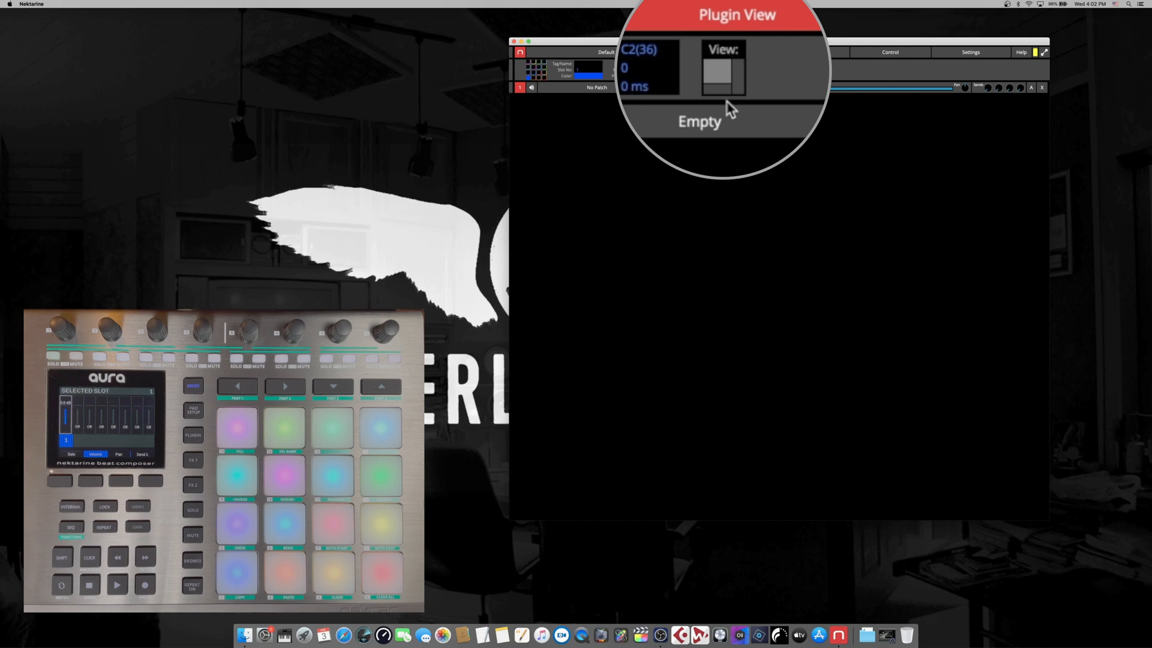
- Show the Audio FX Inserts and Send FX 1-4 sections in Plugin View, and adjust the window's position and size
{"action": "left_click", "coordinate": [723, 77]}
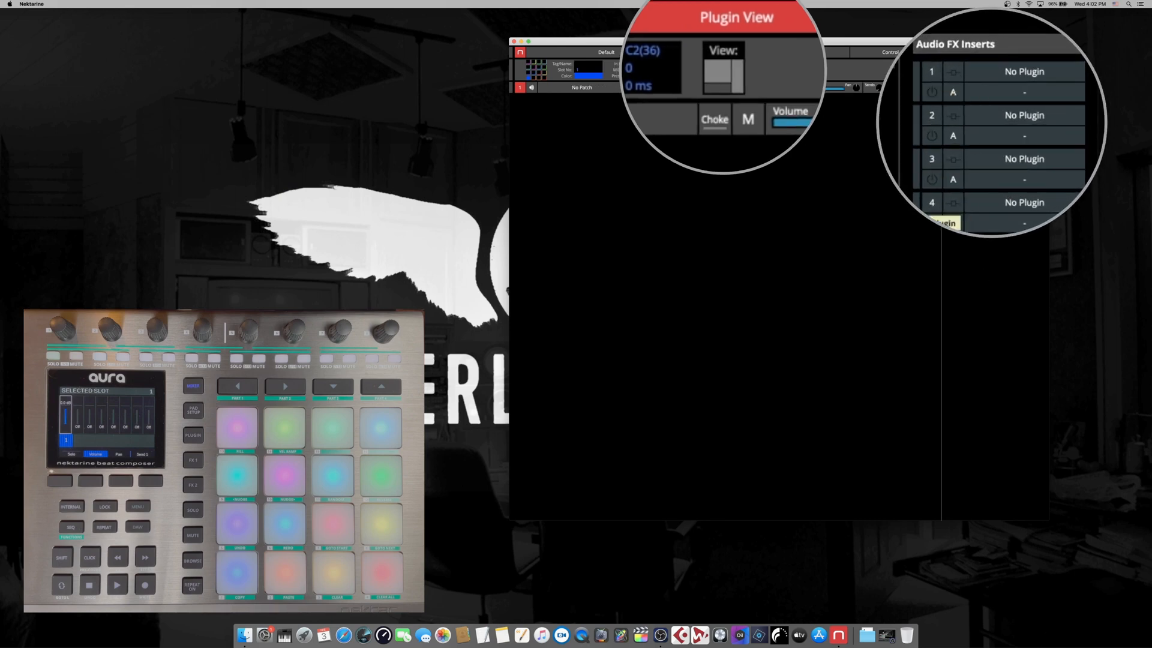
{"action": "left_click", "coordinate": [722, 76]}
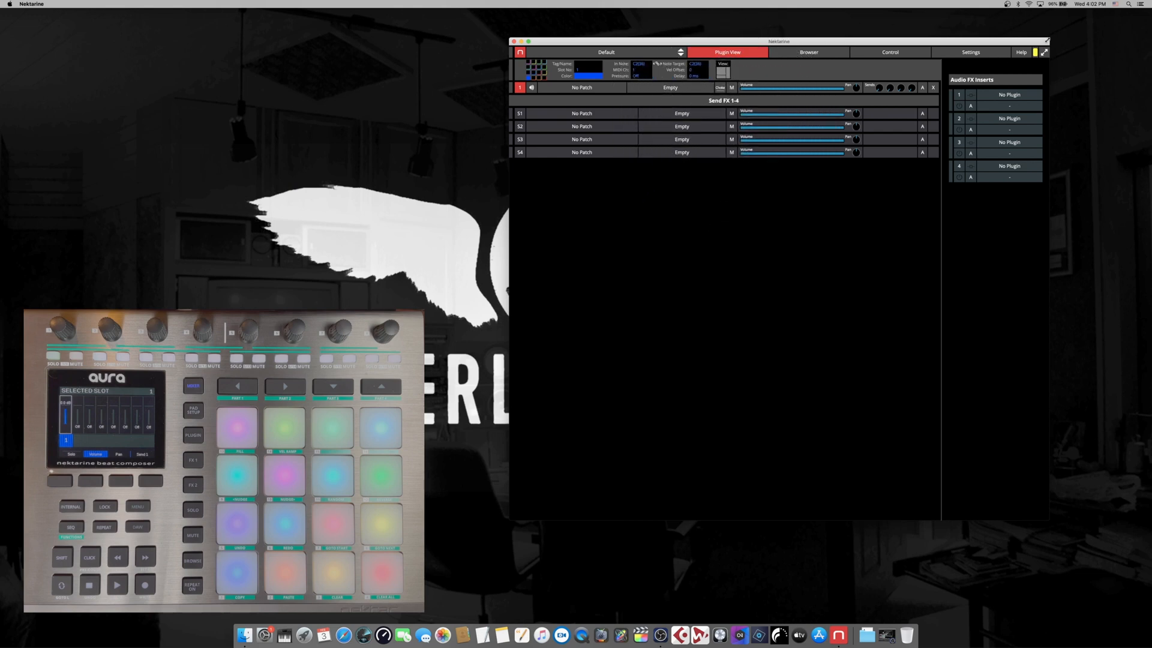
{"action": "mouse_move", "coordinate": [1047, 40]}
{"action": "left_mouse_down"}
{"action": "mouse_move", "coordinate": [1010, 107]}
{"action": "mouse_move", "coordinate": [945, 180]}
{"action": "mouse_move", "coordinate": [894, 105]}
{"action": "mouse_move", "coordinate": [912, 71]}
{"action": "mouse_move", "coordinate": [1036, 36]}
{"action": "left_mouse_up"}
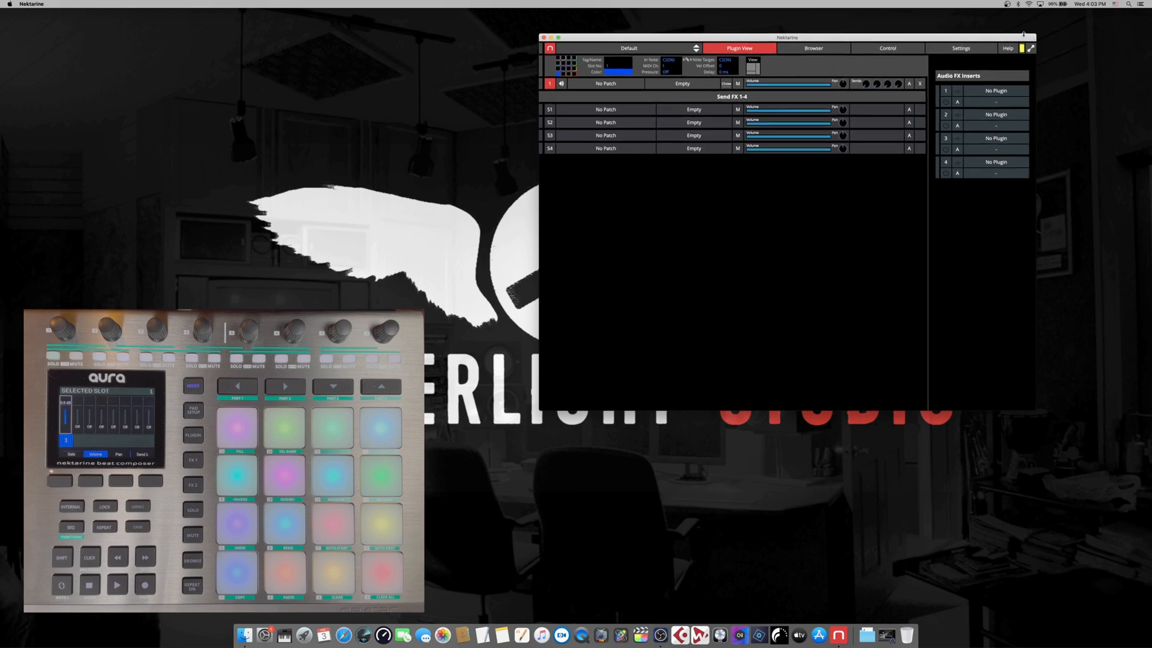
- Load the XLN Audio plugin Addictive Drums 2 into slot 1
{"action": "left_click", "coordinate": [676, 86]}
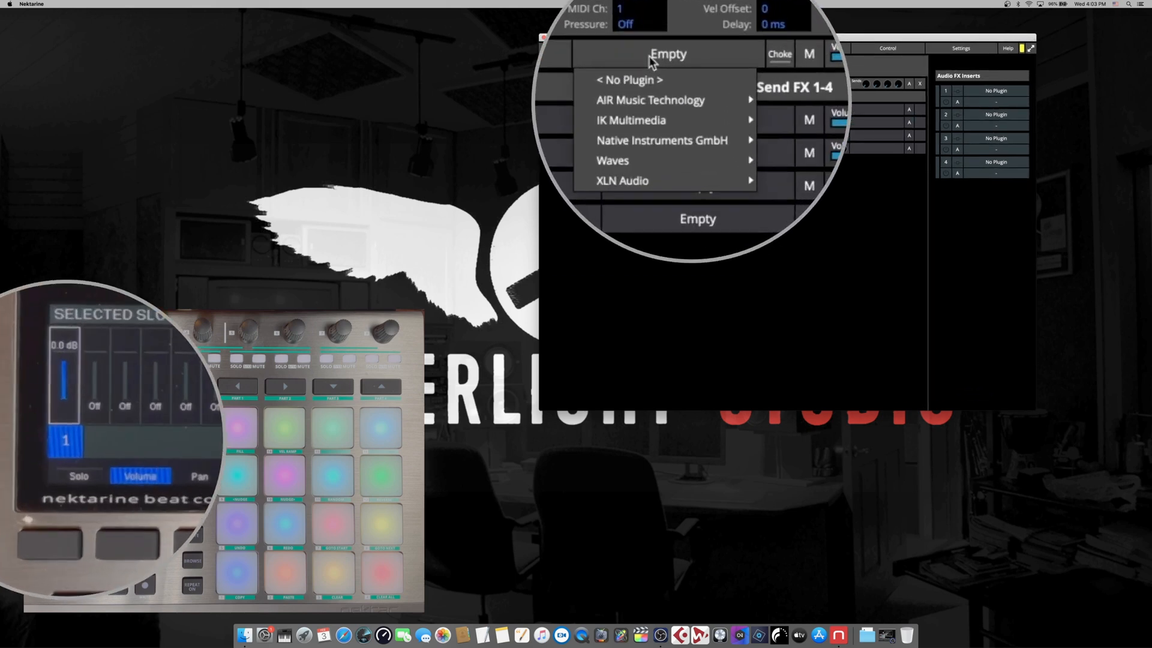
{"action": "mouse_move", "coordinate": [660, 180]}
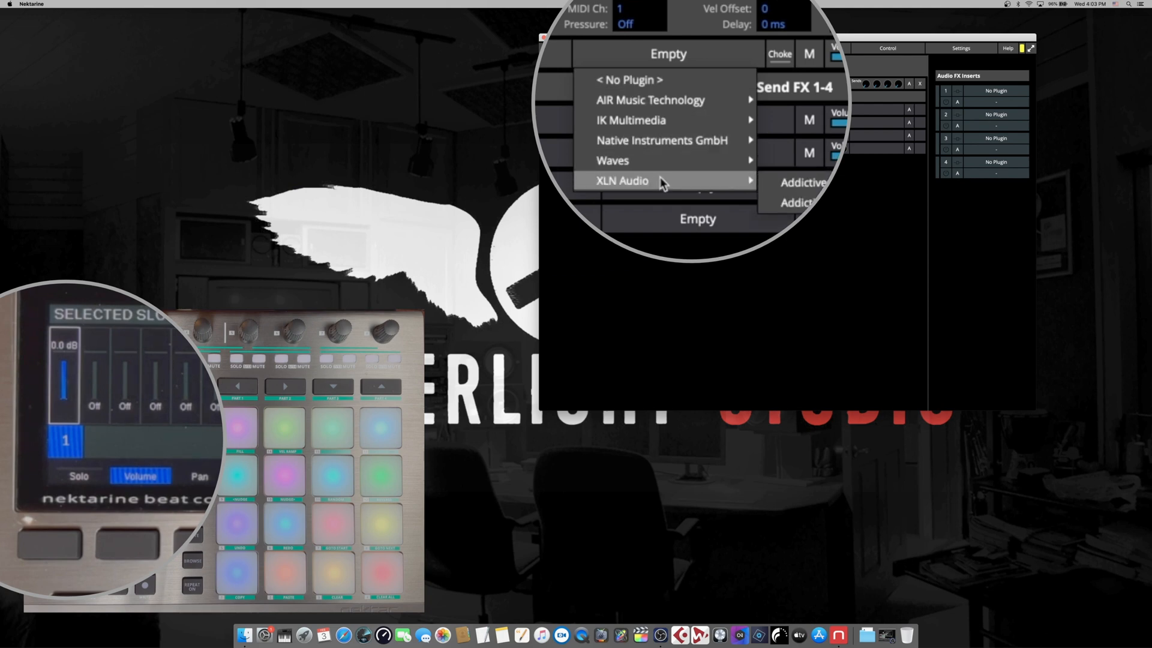
{"action": "left_click", "coordinate": [822, 181]}
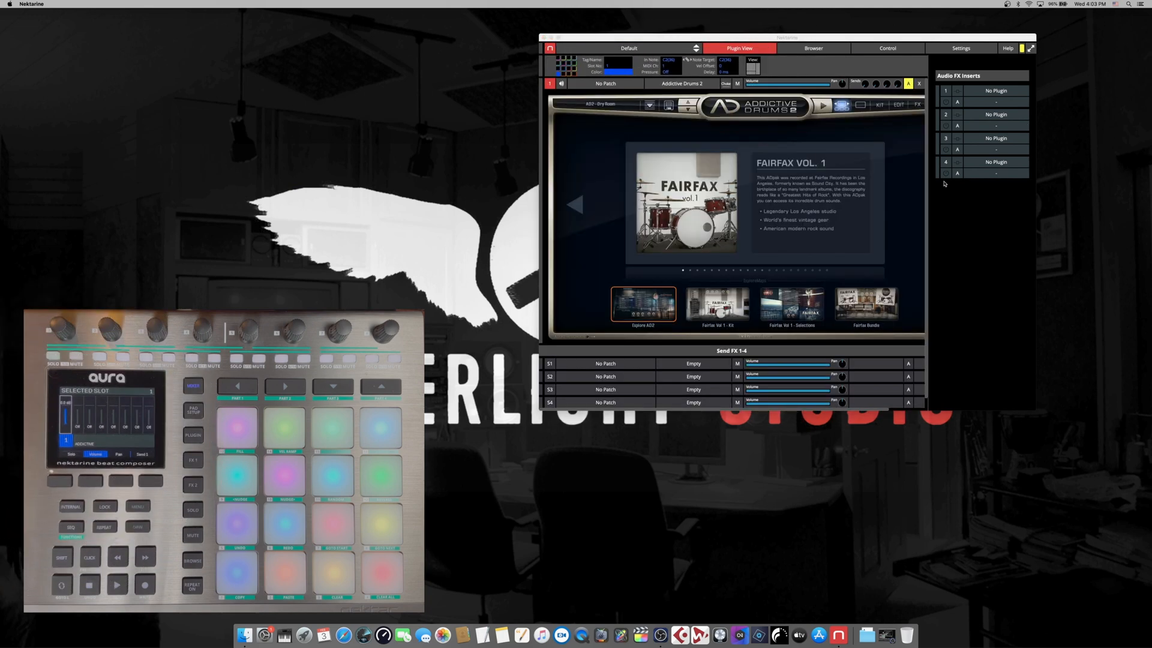
- Resize the Nektarine window to fit the full width of the Addictive Drums 2 interface and reposition it on the desktop
{"action": "left_click", "coordinate": [1038, 331]}
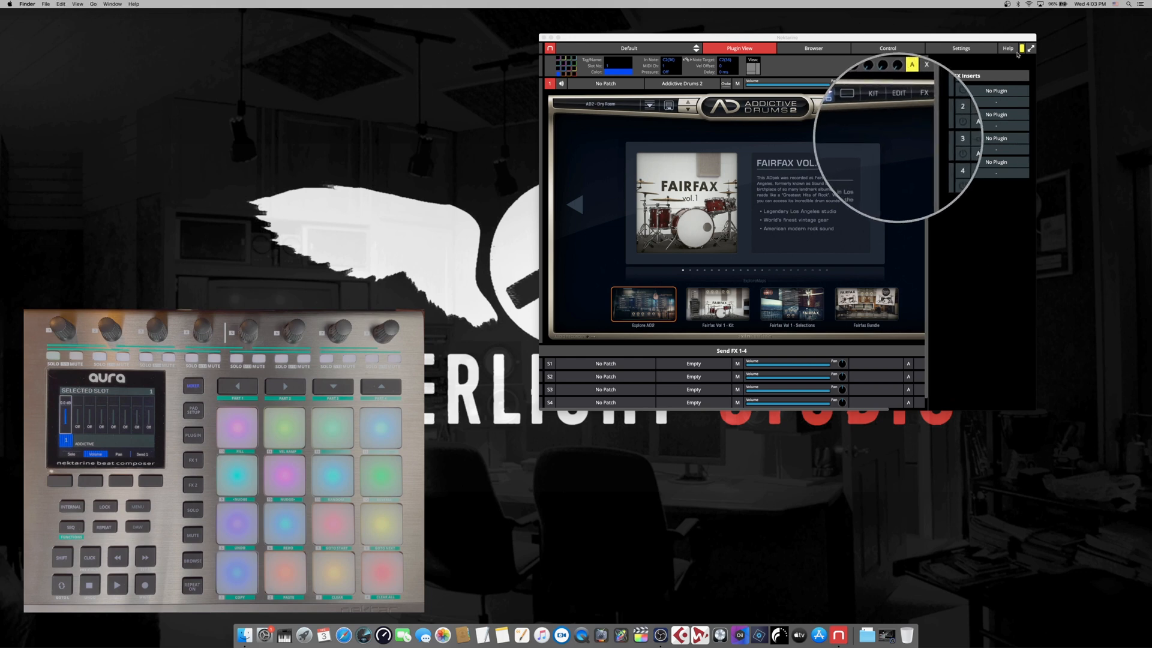
{"action": "left_click_drag", "start_coordinate": [1030, 37], "coordinate": [1009, 42]}
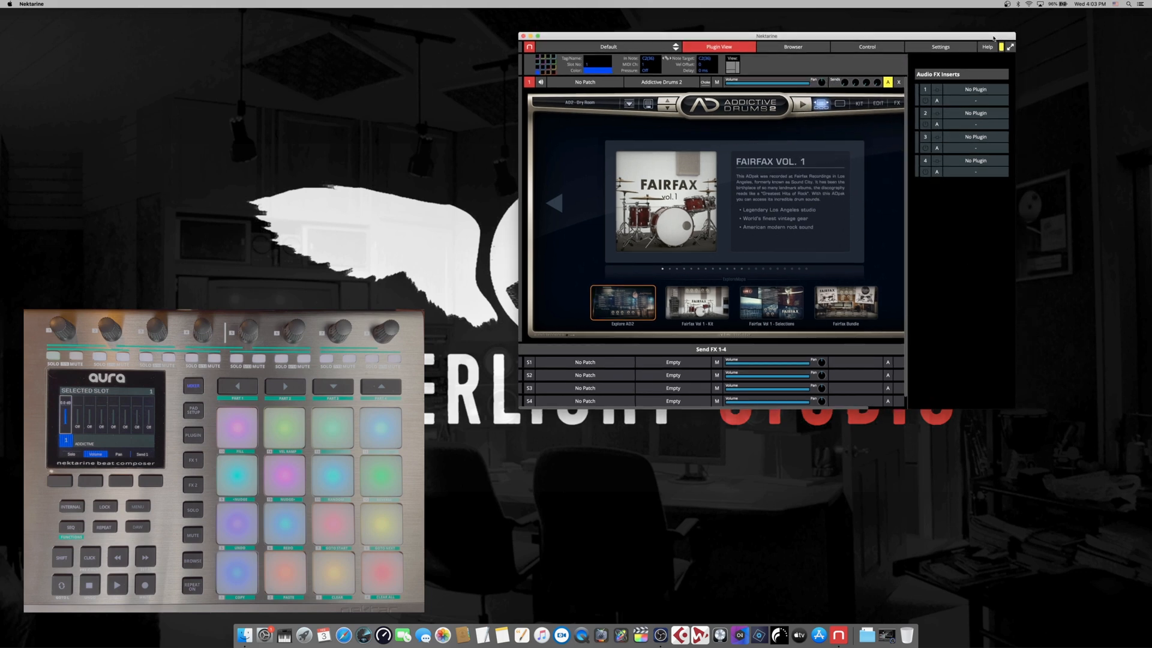
{"action": "left_click_drag", "start_coordinate": [906, 220], "coordinate": [899, 178]}
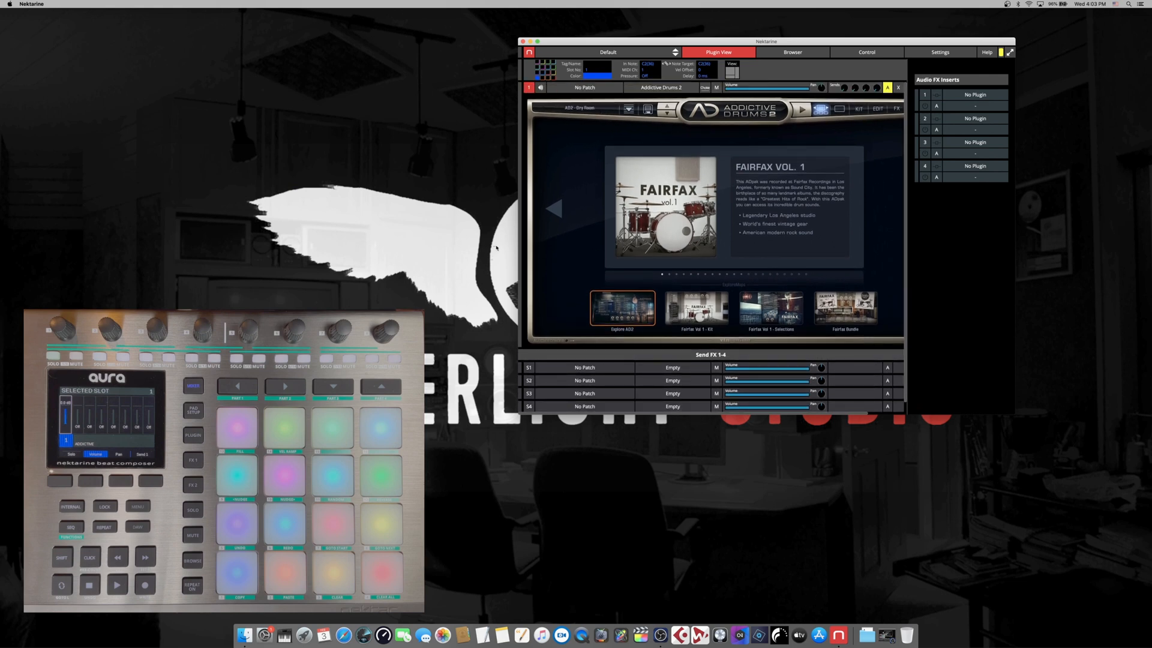
{"action": "left_click_drag", "start_coordinate": [520, 249], "coordinate": [587, 250]}
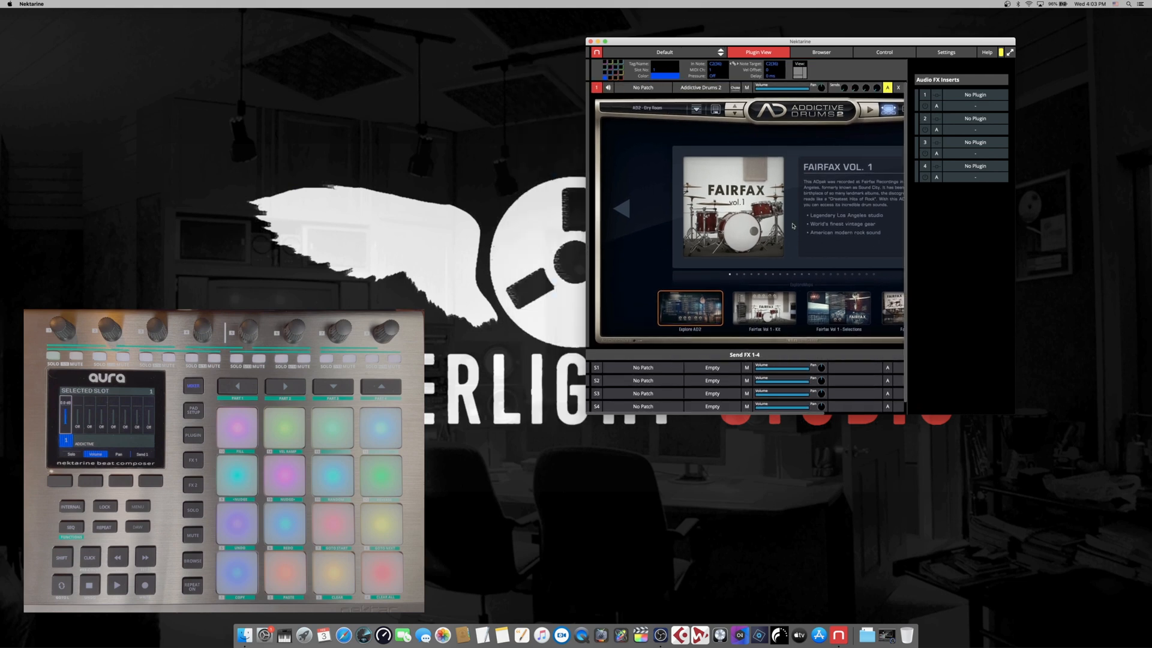
{"action": "left_click", "coordinate": [1013, 53]}
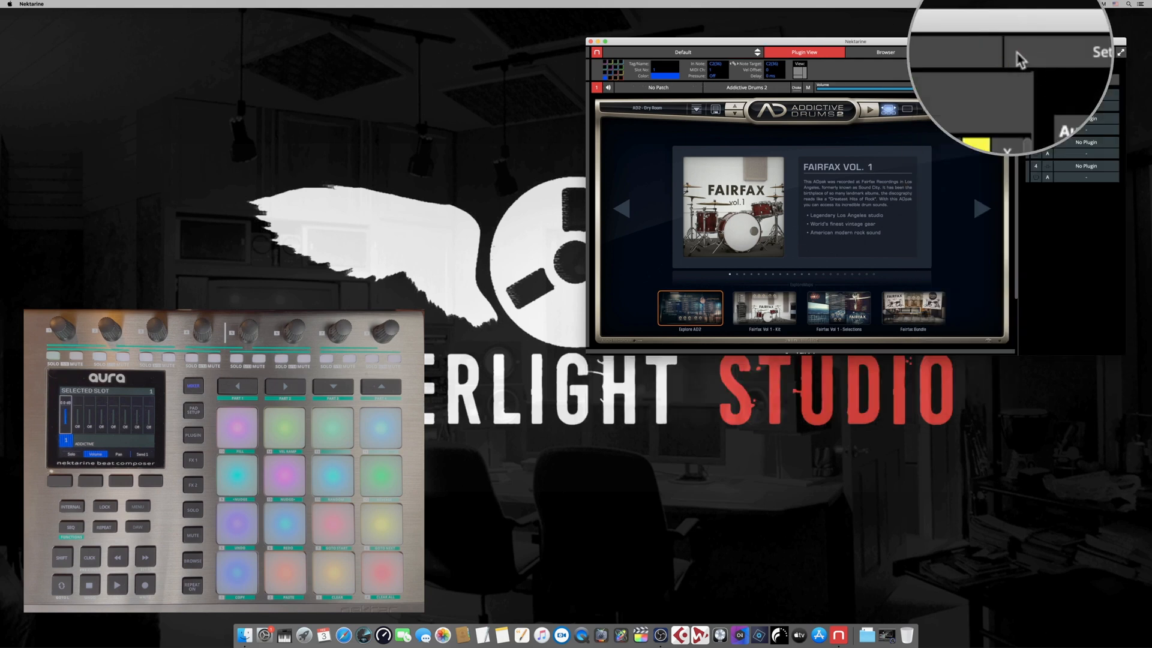
{"action": "left_click_drag", "start_coordinate": [909, 45], "coordinate": [835, 54]}
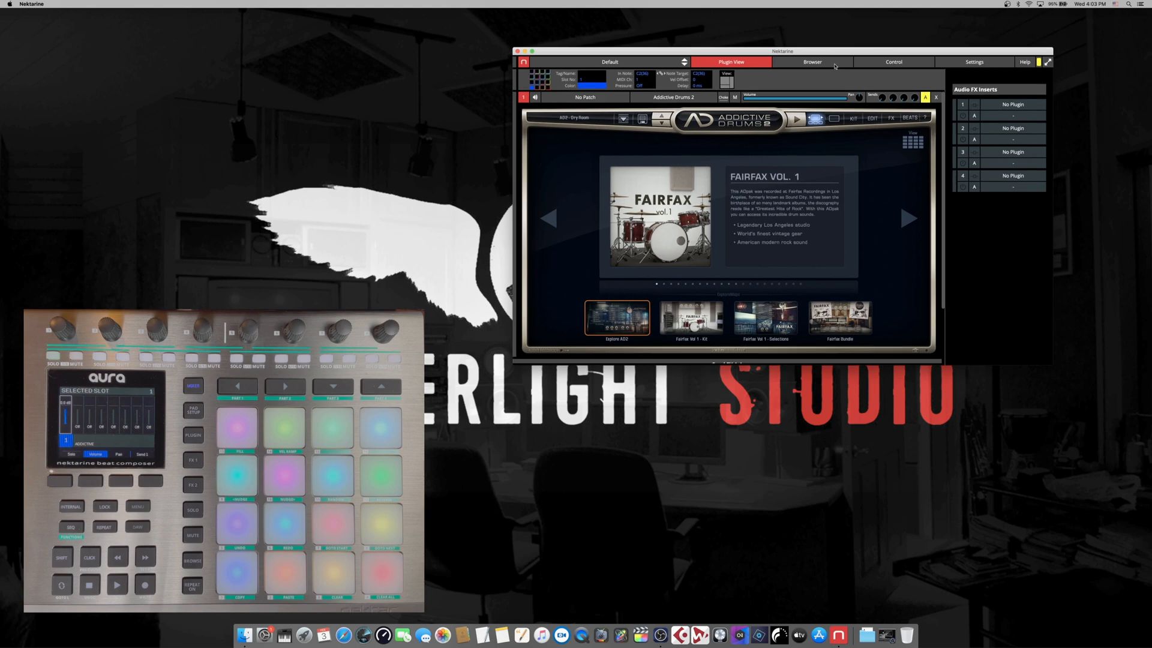
- Load the Black Oyster - Black Room preset in Addictive Drums 2's kit view and audition its snare
{"action": "left_click", "coordinate": [853, 118]}
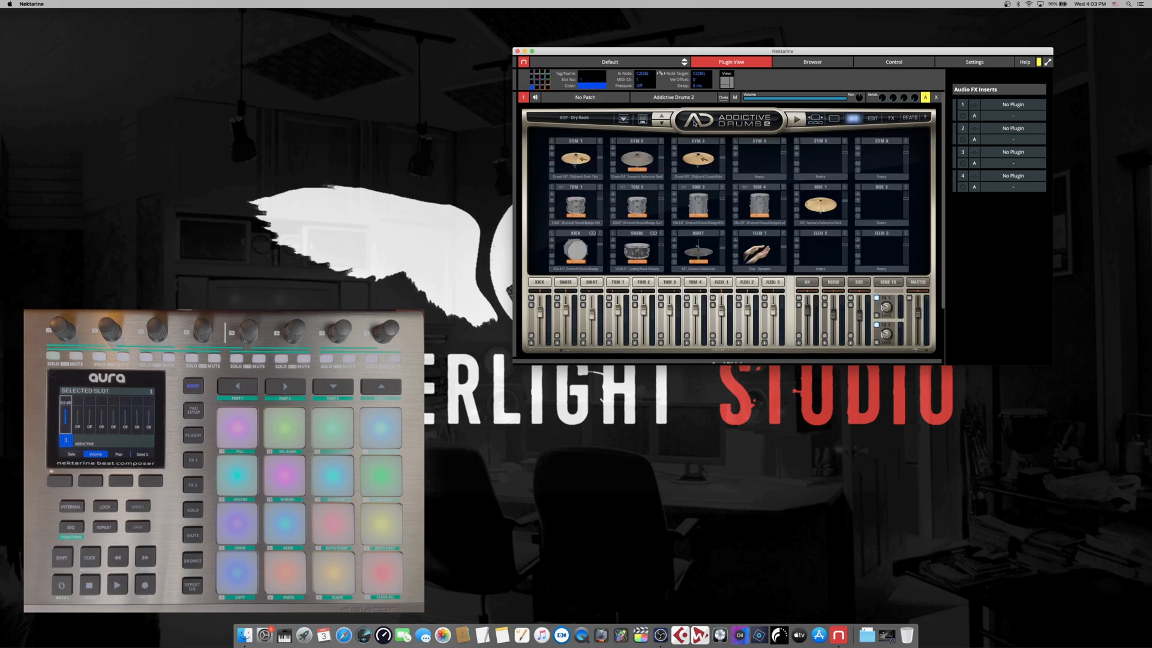
{"action": "left_click", "coordinate": [575, 123]}
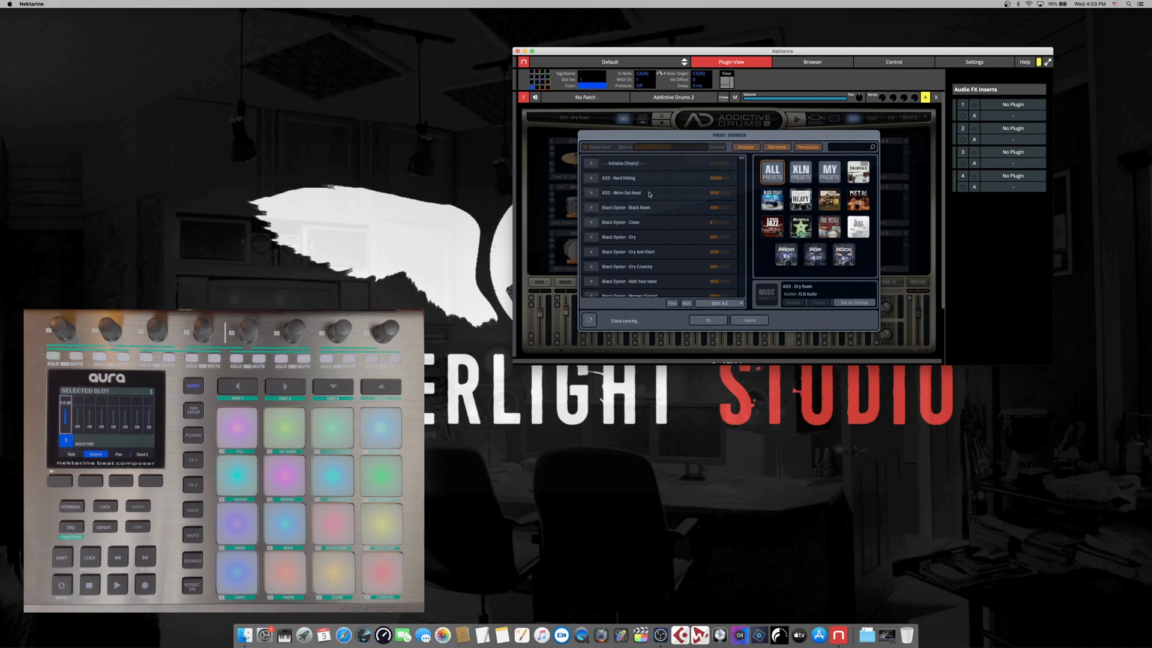
{"action": "left_click", "coordinate": [626, 207]}
{"action": "left_click", "coordinate": [708, 320]}
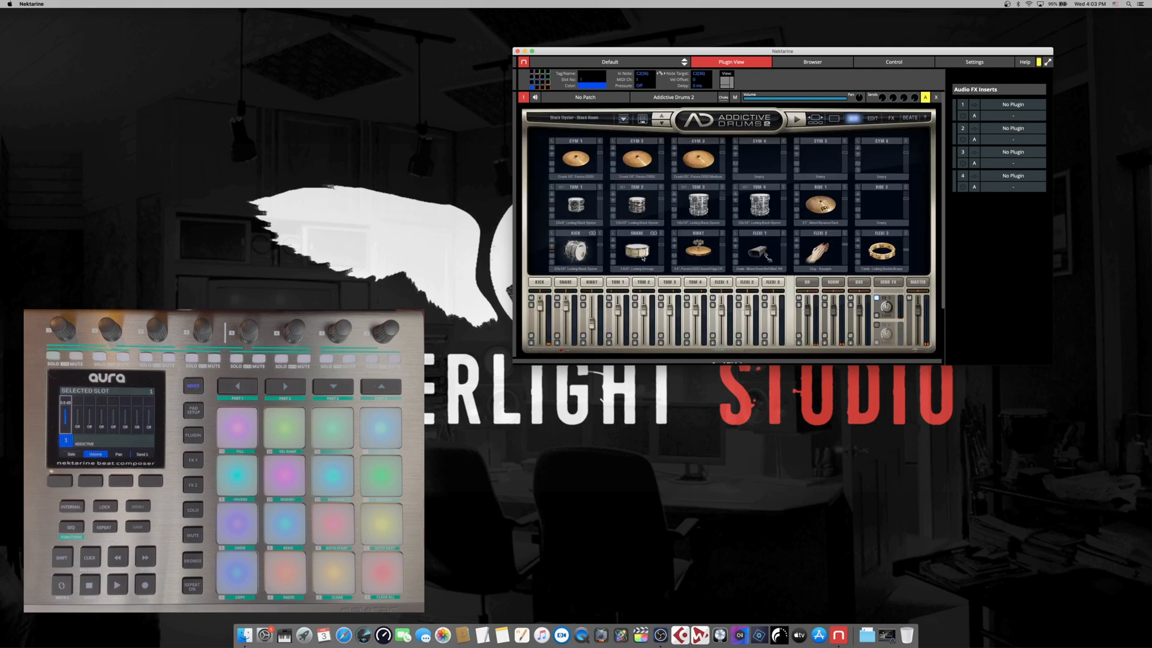
{"action": "left_click", "coordinate": [644, 258]}
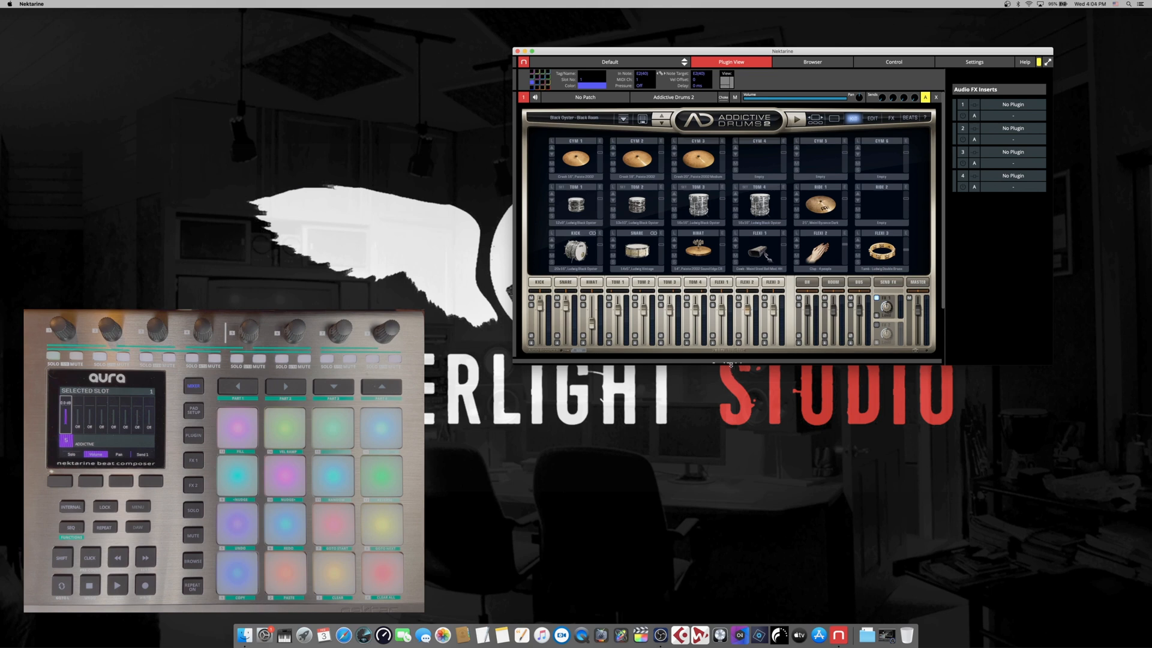
- Extend the Nektarine window downward so the Send FX 1-4 rows fit below the drum plugin
{"action": "left_click_drag", "start_coordinate": [730, 364], "coordinate": [729, 476]}
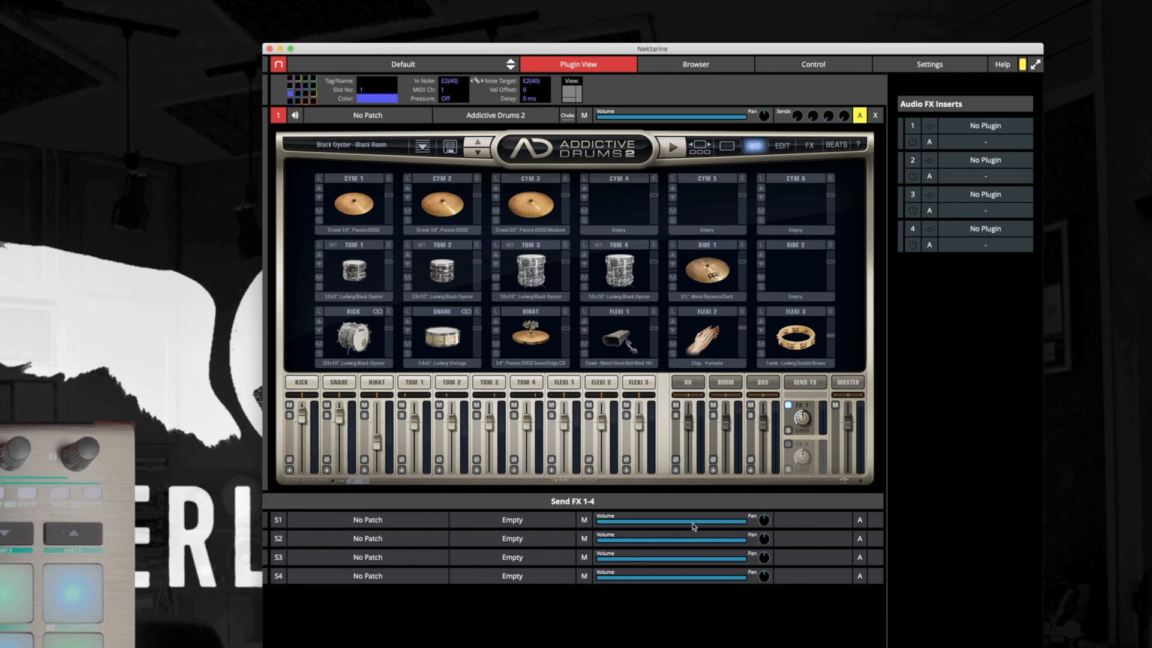
{"action": "left_click_drag", "start_coordinate": [692, 528], "coordinate": [655, 530]}
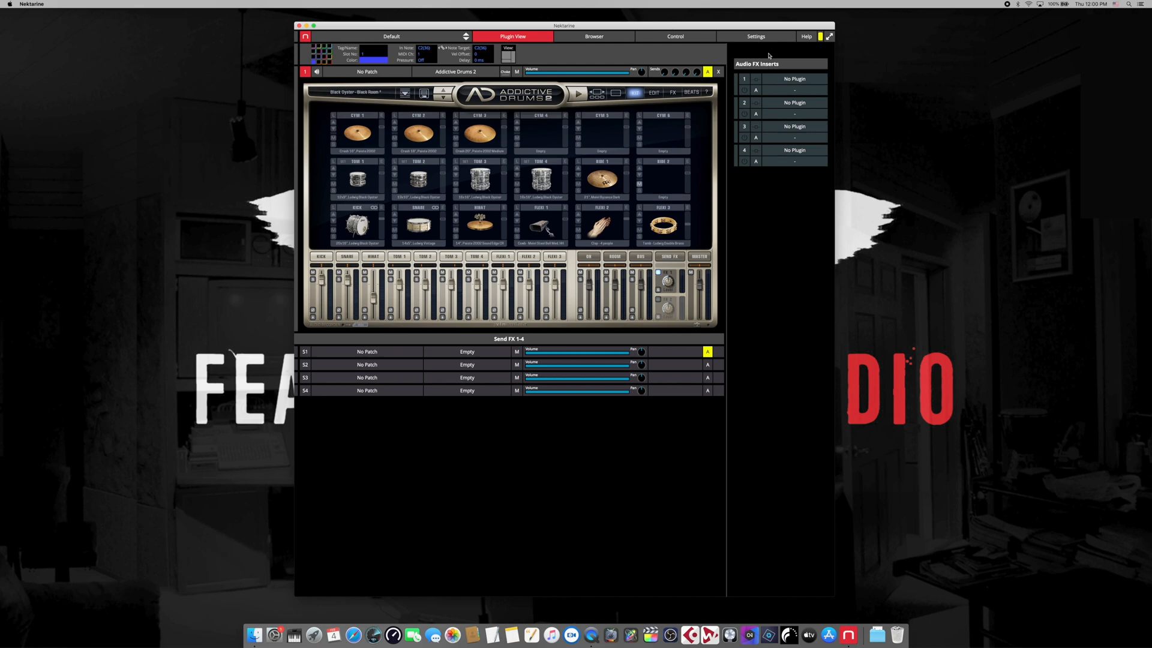
- Review the plugin scan options in the settings and the audio device preferences, including the buffer size
{"action": "left_click", "coordinate": [759, 37]}
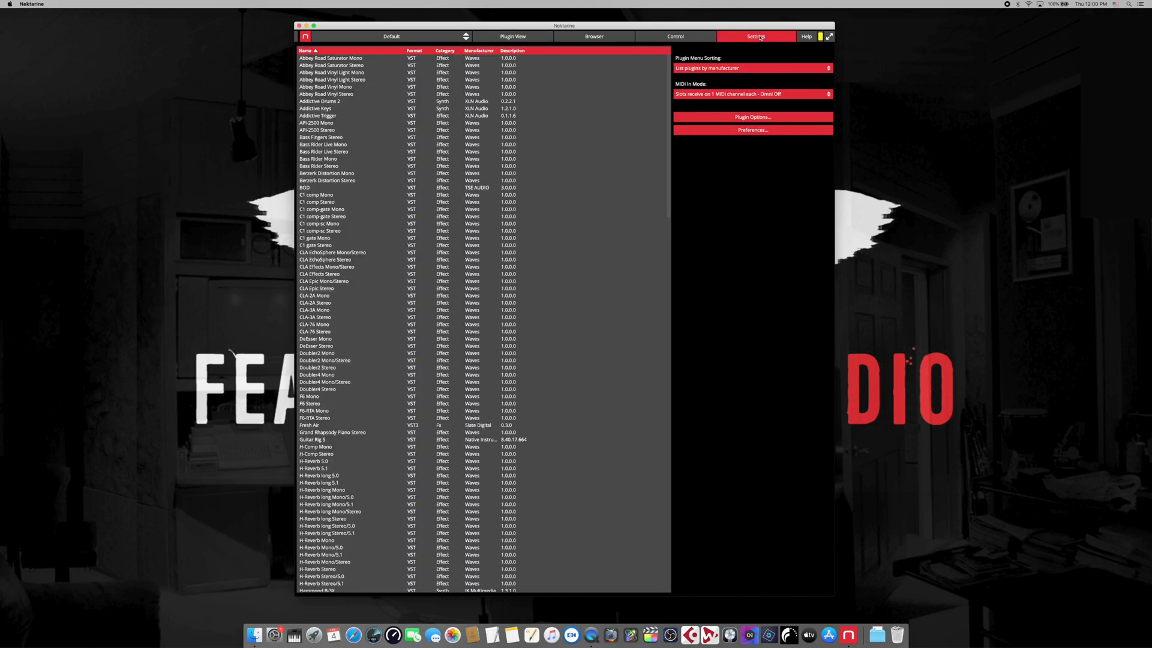
{"action": "left_click", "coordinate": [765, 116]}
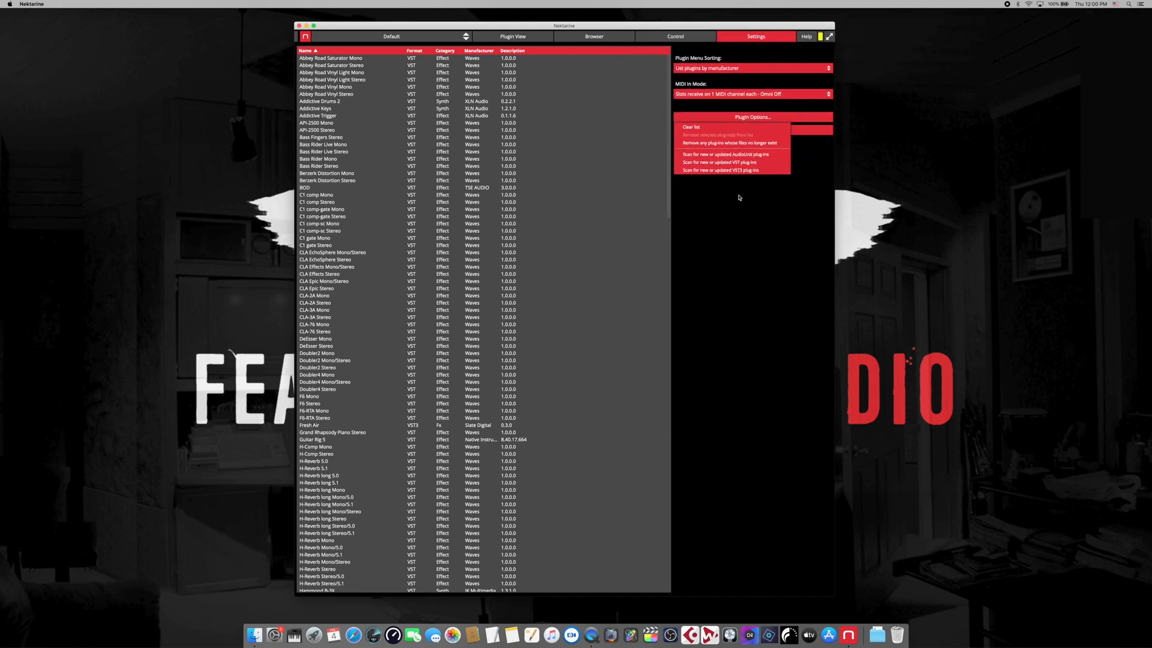
{"action": "left_click", "coordinate": [739, 198]}
{"action": "left_click", "coordinate": [749, 131]}
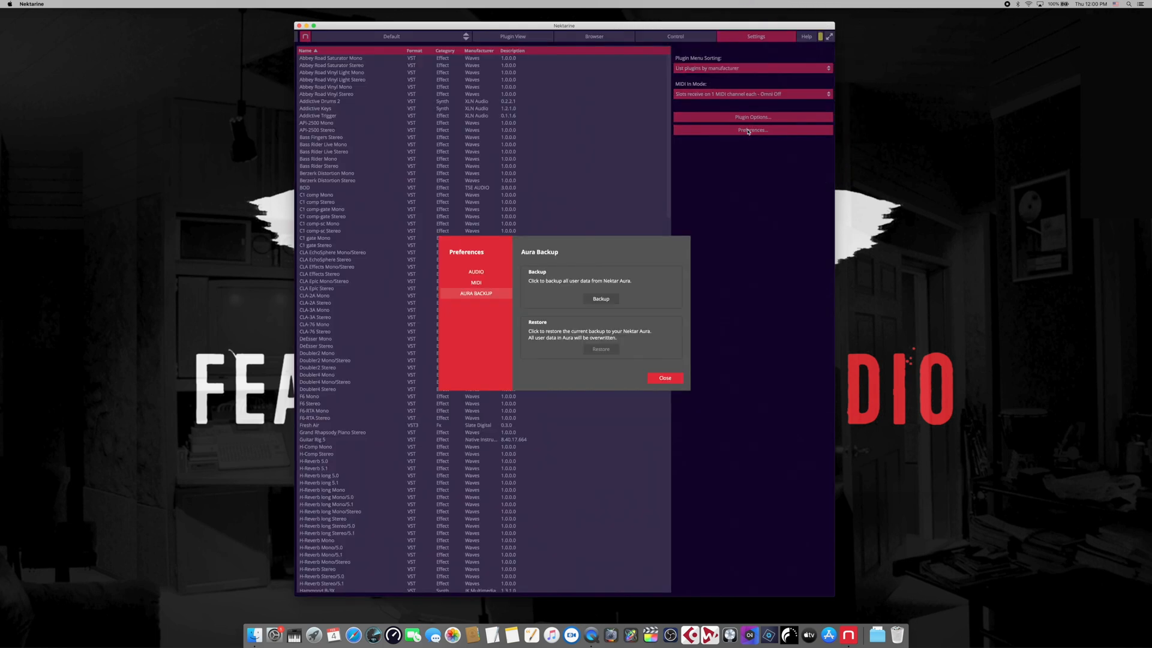
{"action": "left_click", "coordinate": [441, 269]}
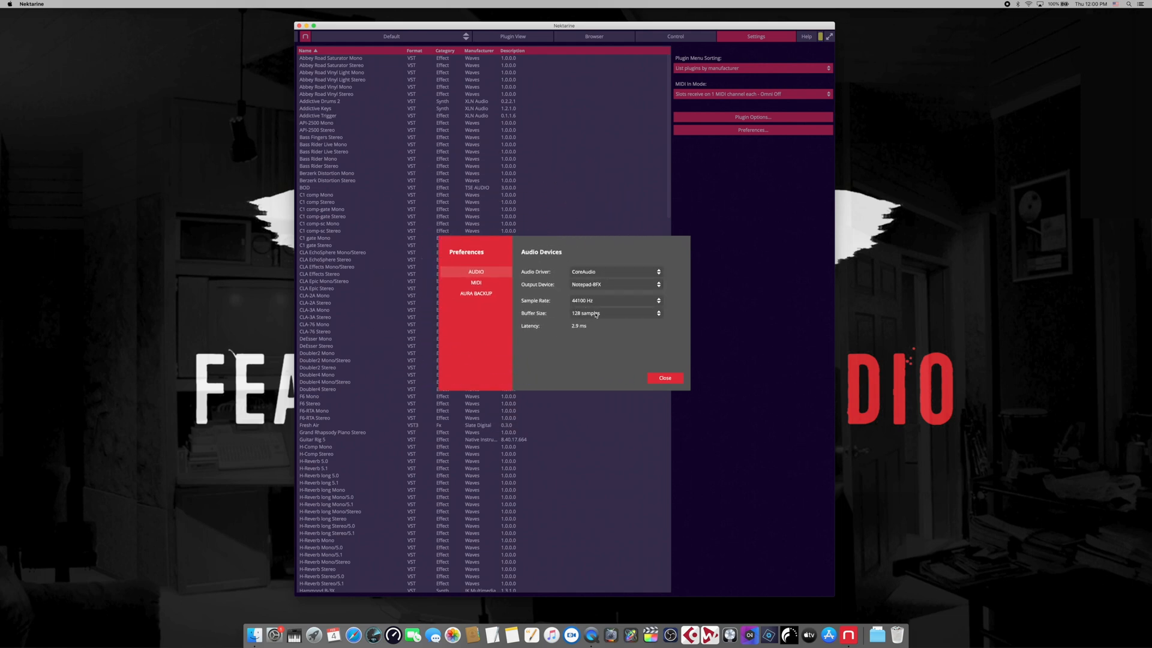
{"action": "left_click", "coordinate": [595, 314]}
{"action": "left_click", "coordinate": [596, 313]}
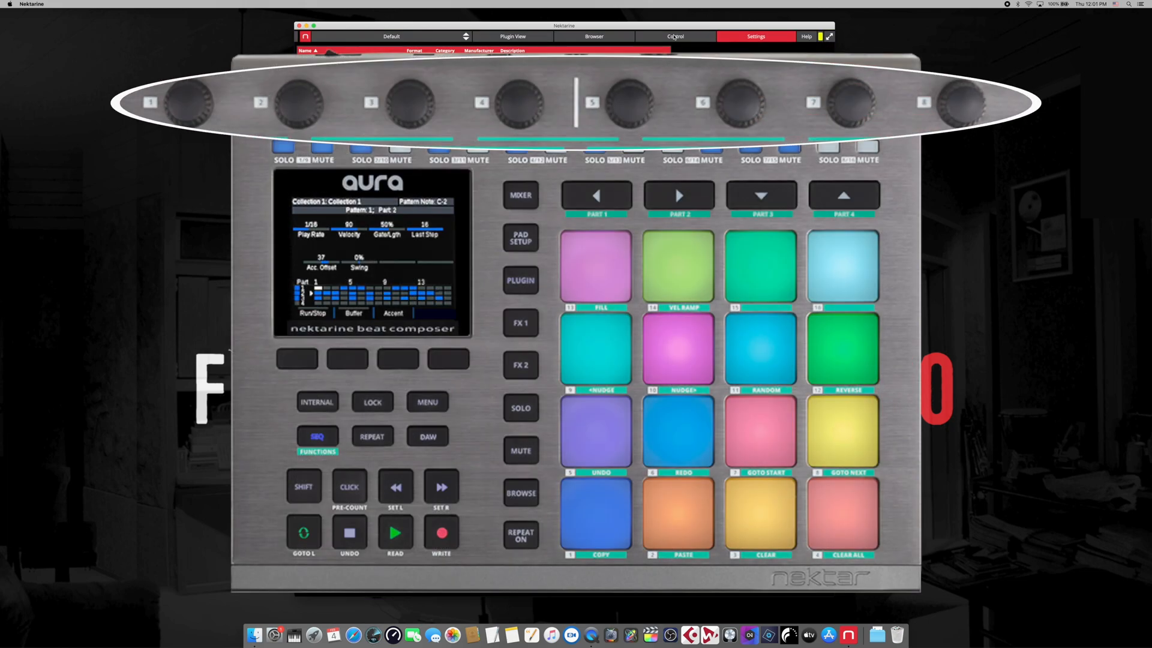
- Examine the control mapping page for Addictive Drums 2 and open the patch browser
{"action": "left_click", "coordinate": [676, 37]}
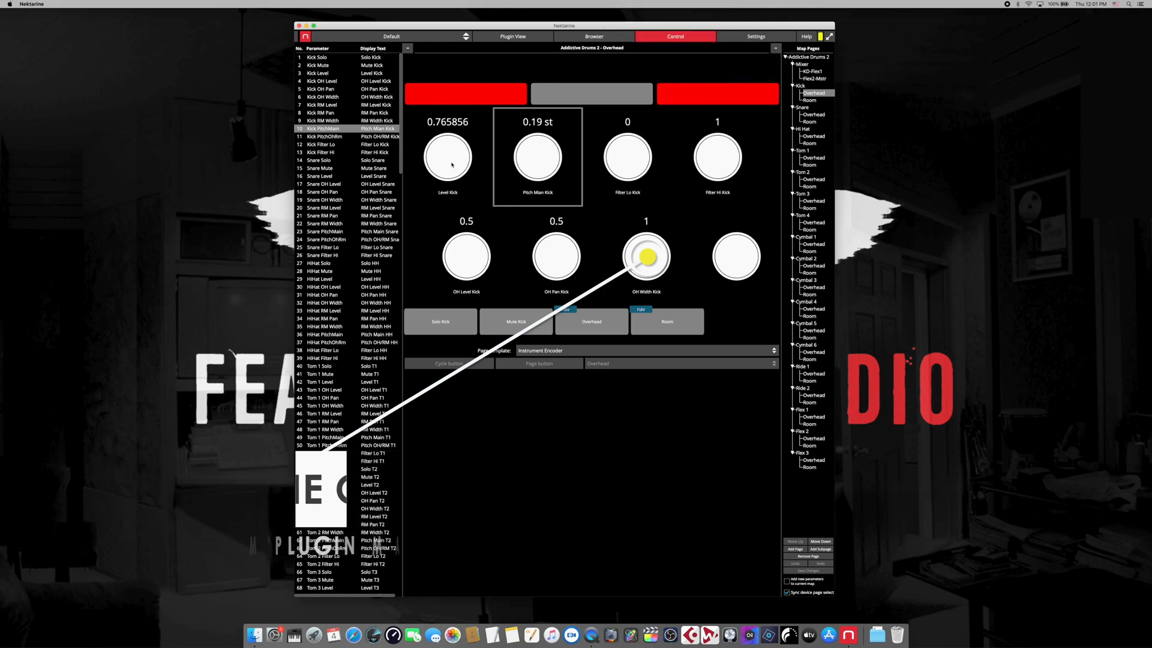
{"action": "left_click", "coordinate": [598, 35]}
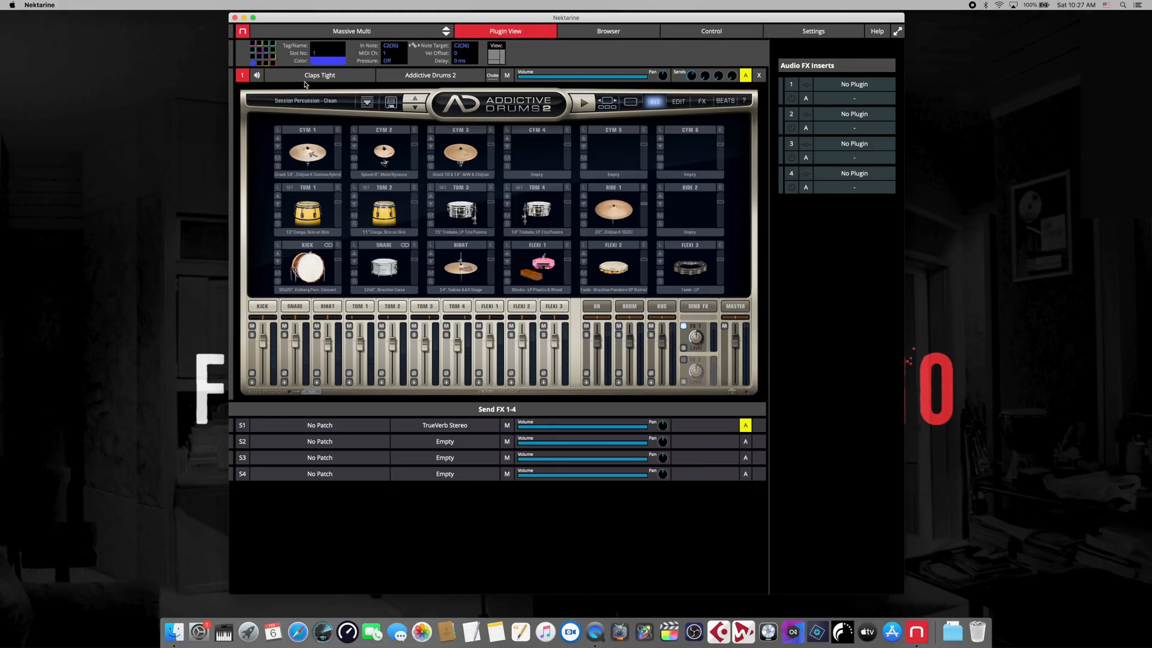
- Try the patches Black Oyster - Dry Crunchy, DR Gabber Kick and Session Percussion in slot 1, ending with Claps loaded
{"action": "left_click", "coordinate": [304, 84]}
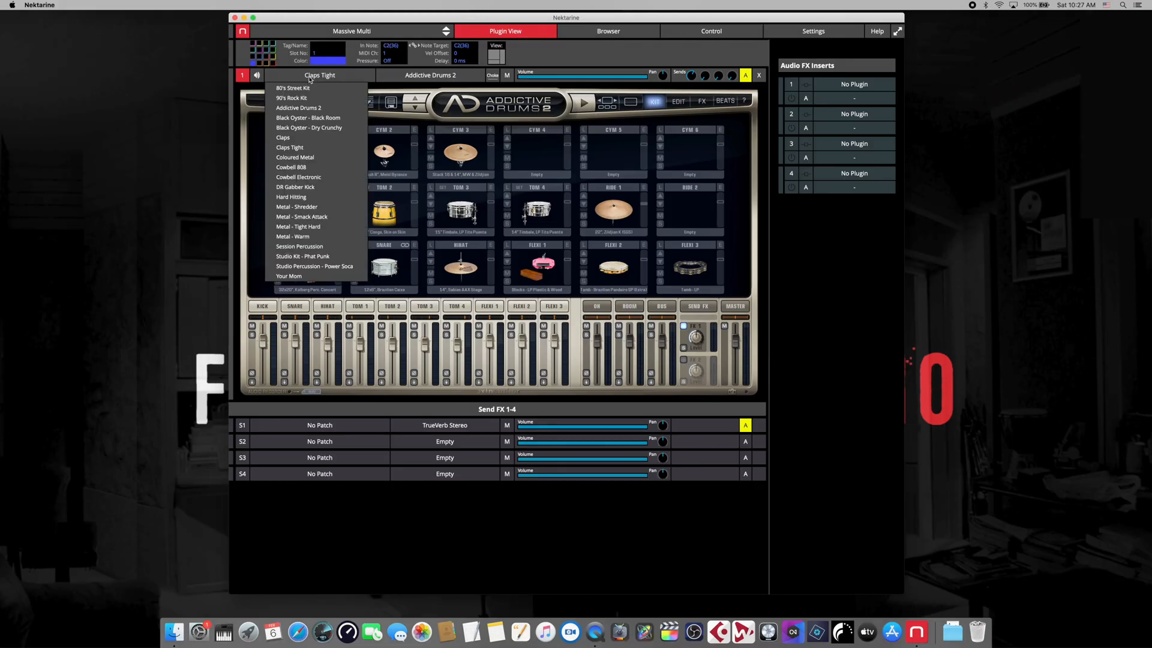
{"action": "left_click", "coordinate": [304, 124]}
{"action": "left_click", "coordinate": [314, 77]}
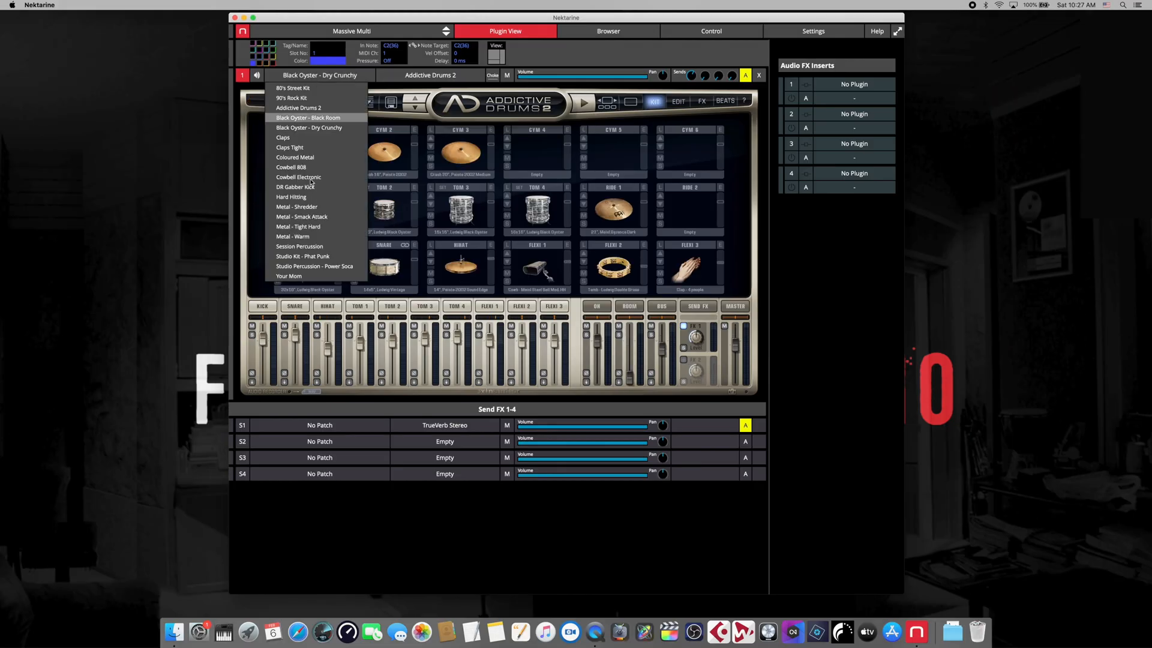
{"action": "left_click", "coordinate": [300, 189]}
{"action": "left_click", "coordinate": [338, 76]}
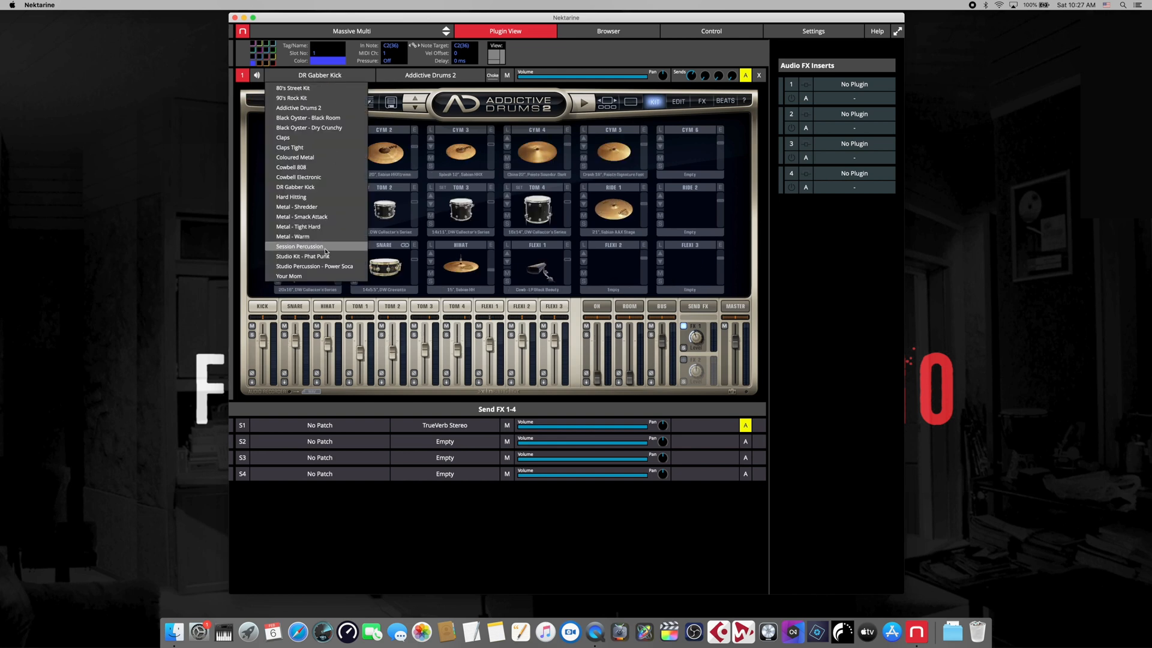
{"action": "left_click", "coordinate": [324, 251]}
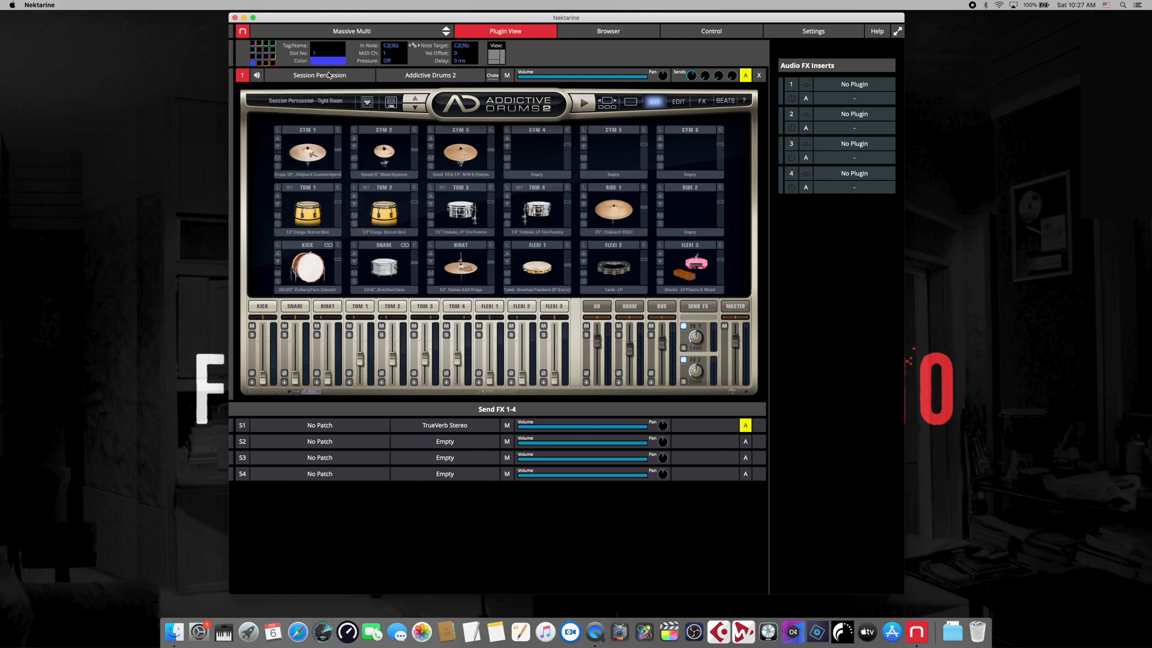
{"action": "left_click", "coordinate": [329, 75]}
{"action": "left_click", "coordinate": [318, 142]}
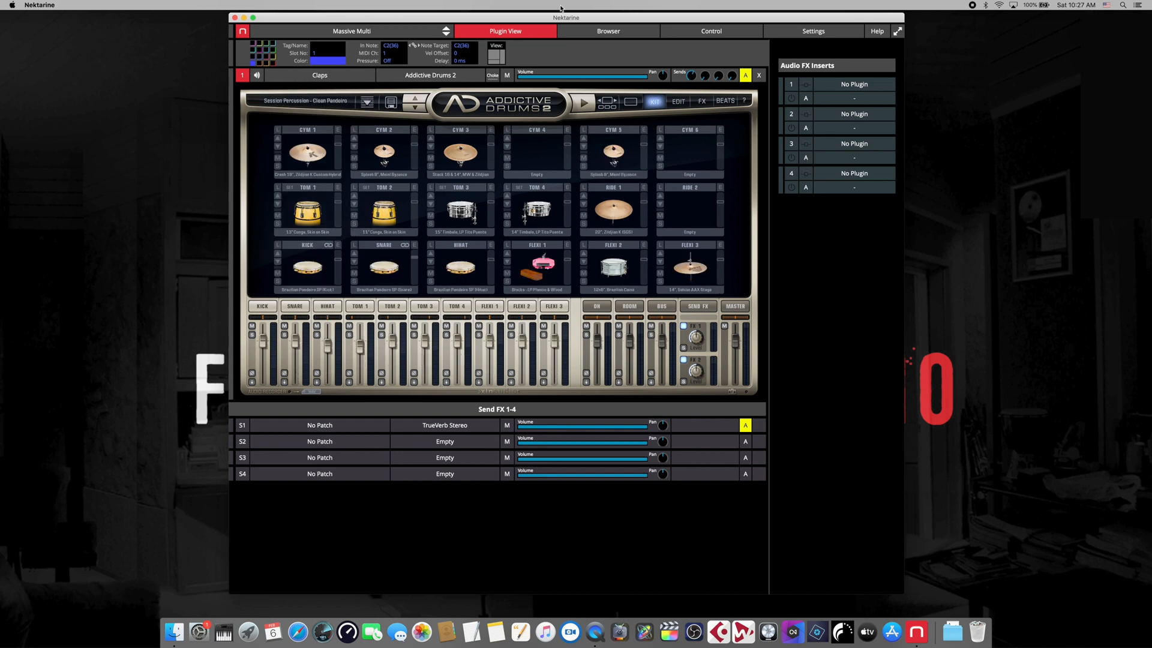
- View the Addictive Drums 2 patches in the patch browser
{"action": "left_click", "coordinate": [598, 33]}
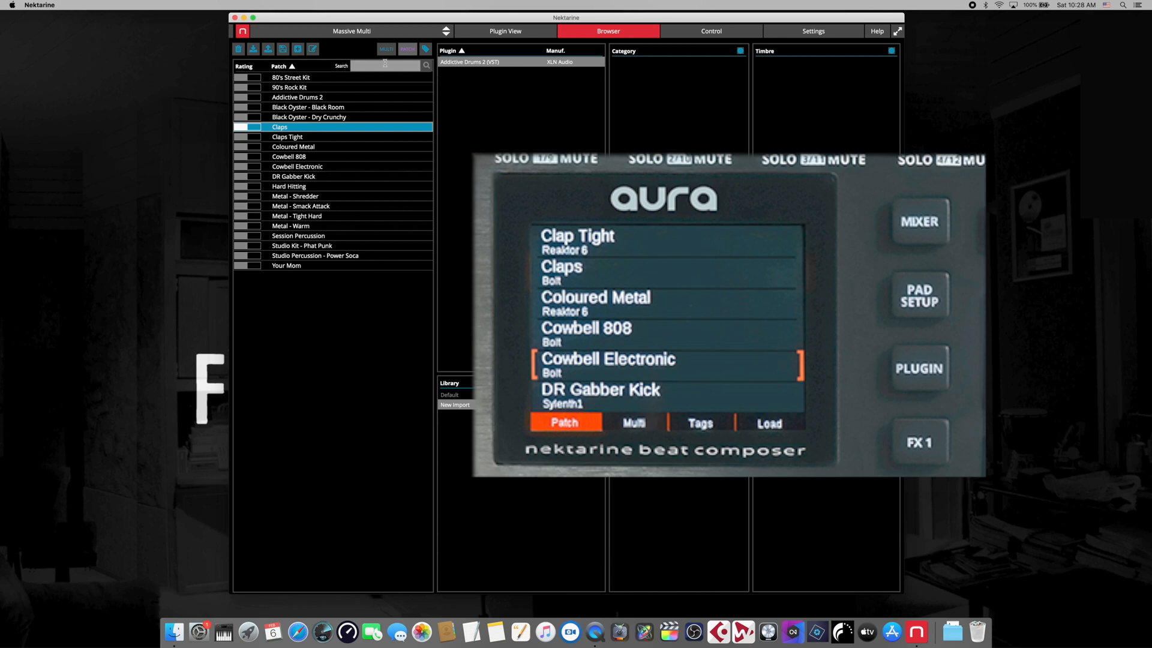
- Show the multi-patches in the browser and look at the tag option
{"action": "left_click", "coordinate": [387, 50]}
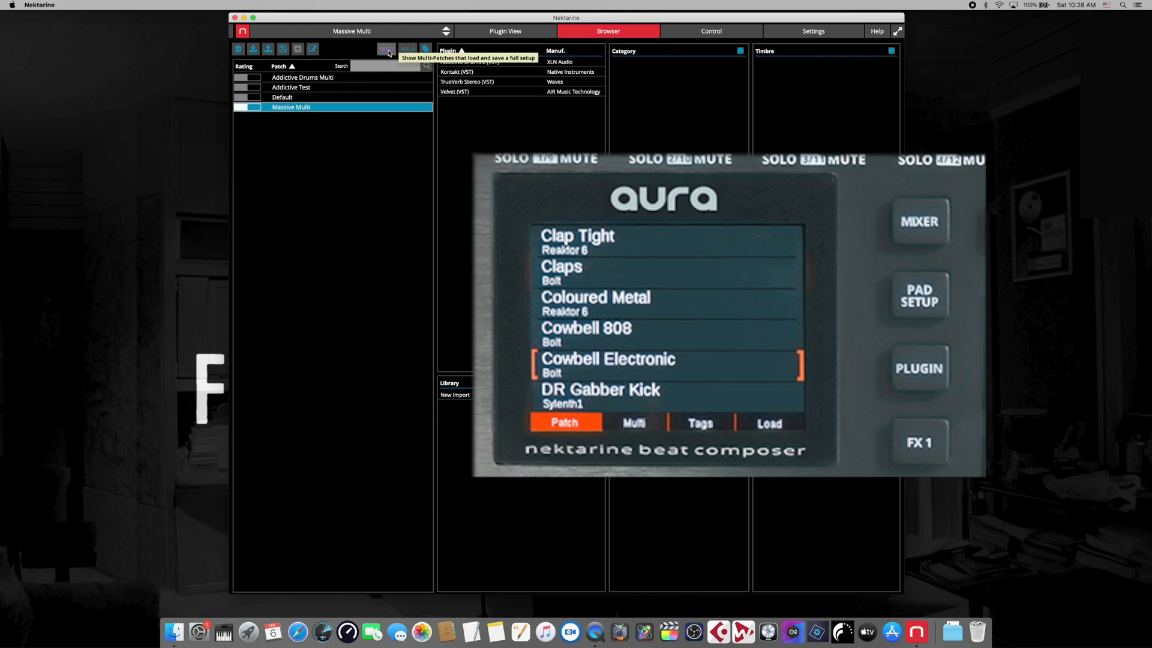
{"action": "left_click", "coordinate": [425, 51]}
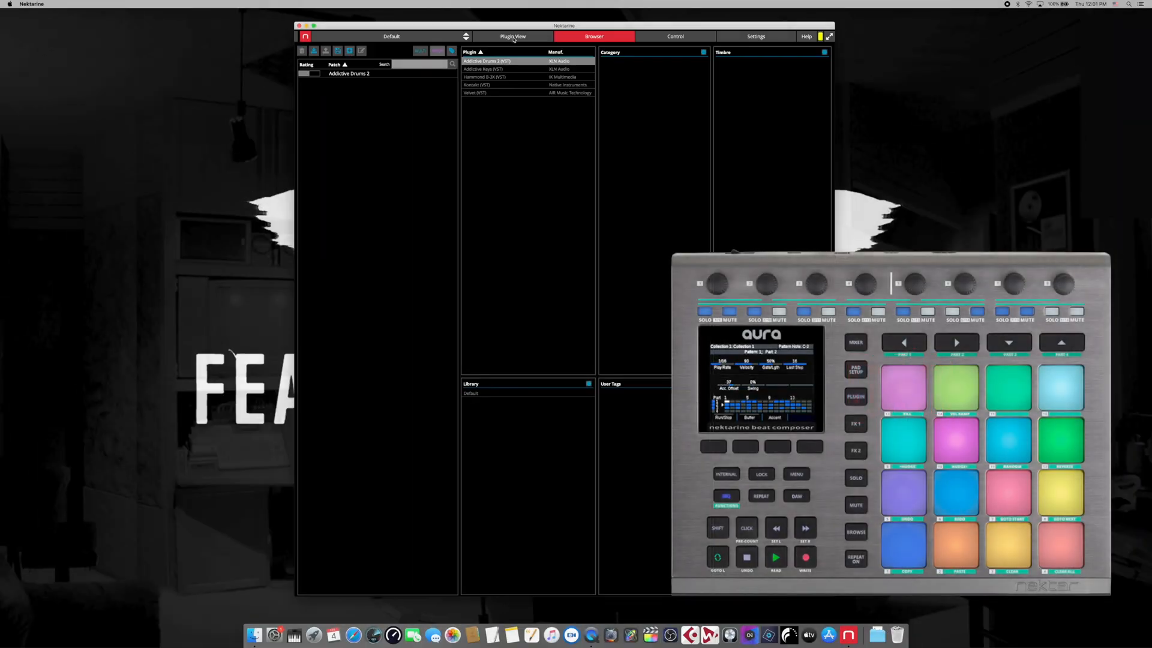
- Load VBC FG-Grey into audio FX insert 1 of slot 1, view its interface, and return to Addictive Drums 2
{"action": "left_click", "coordinate": [514, 37]}
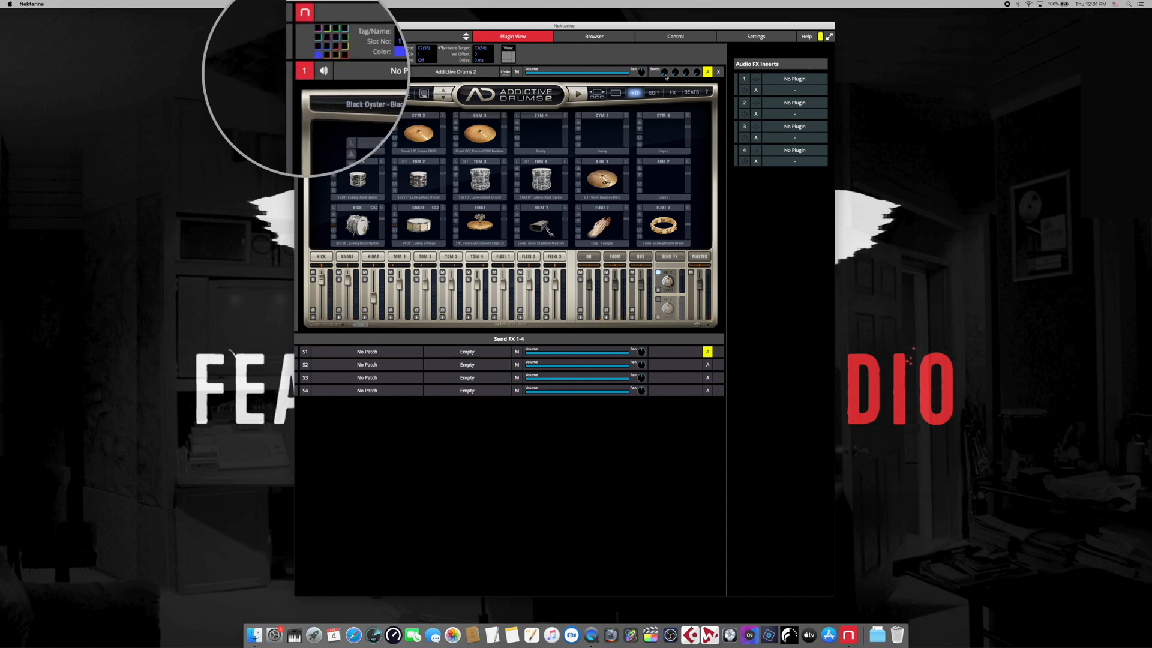
{"action": "left_click", "coordinate": [793, 79]}
{"action": "mouse_move", "coordinate": [810, 111]}
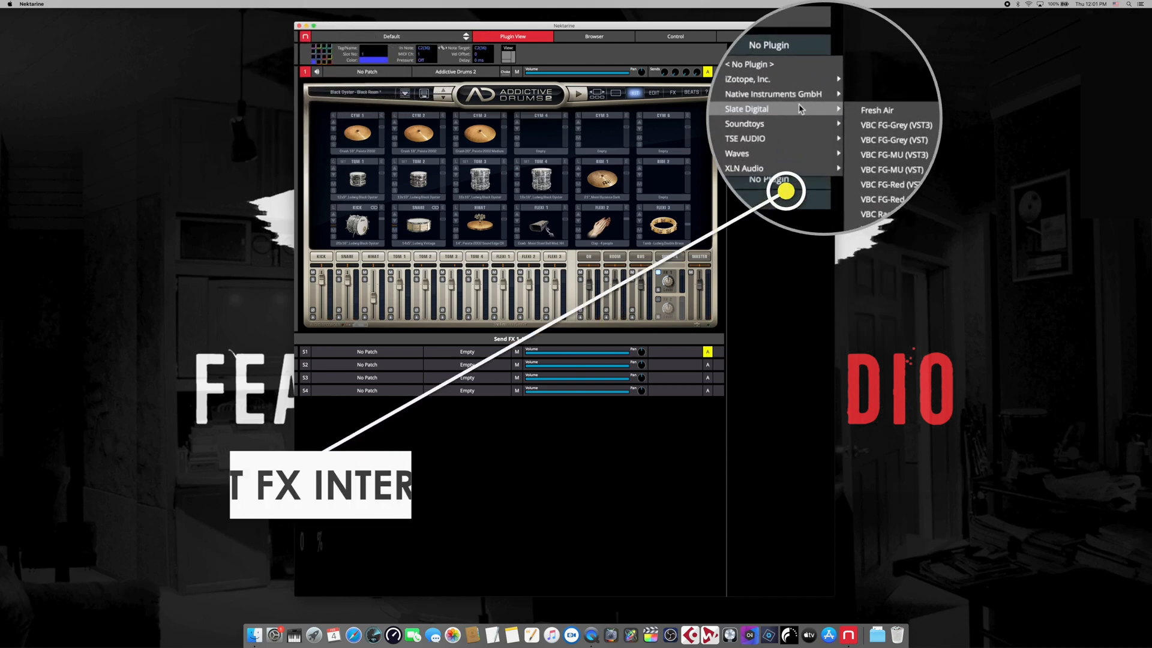
{"action": "left_click", "coordinate": [888, 140]}
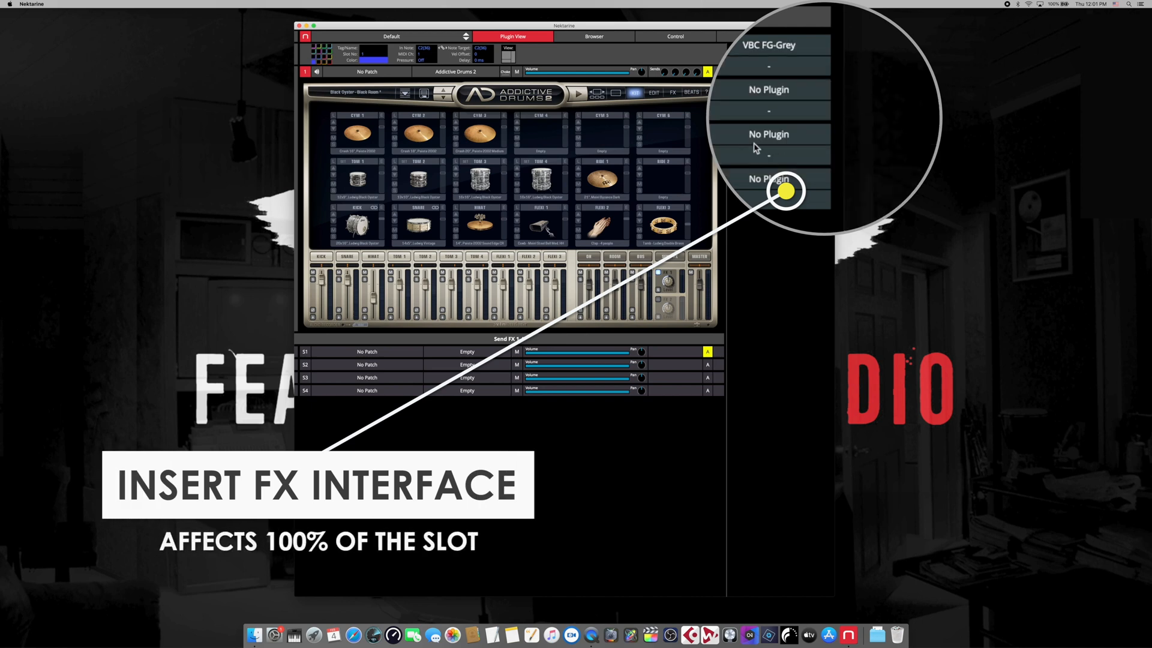
{"action": "left_click", "coordinate": [744, 80]}
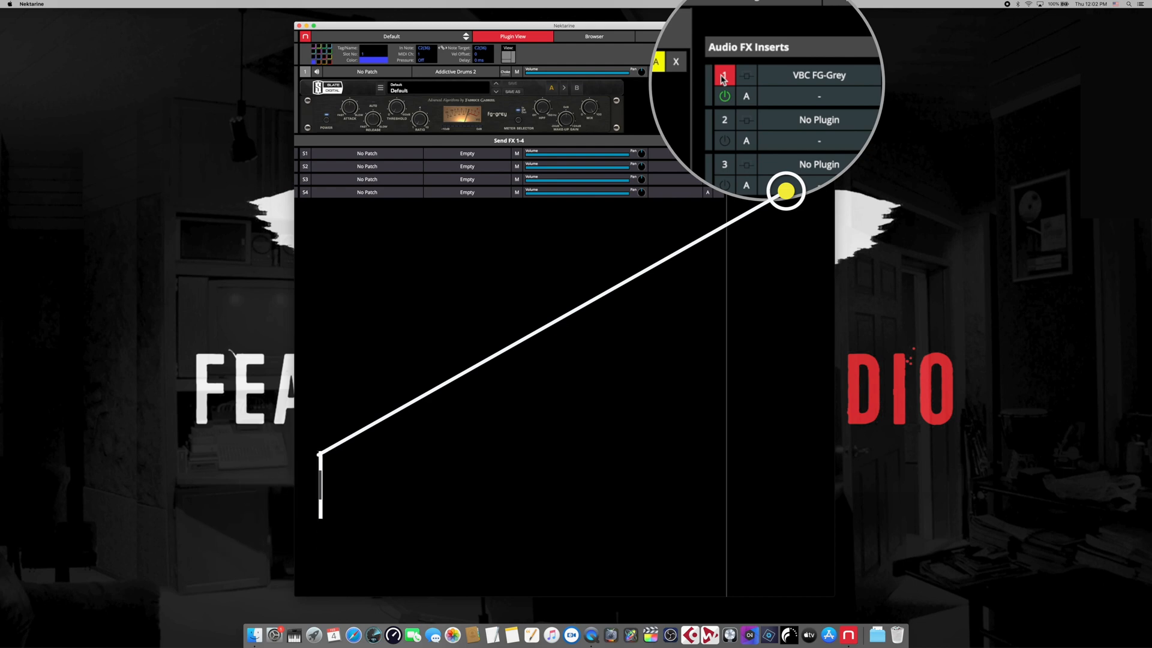
{"action": "left_click", "coordinate": [304, 72]}
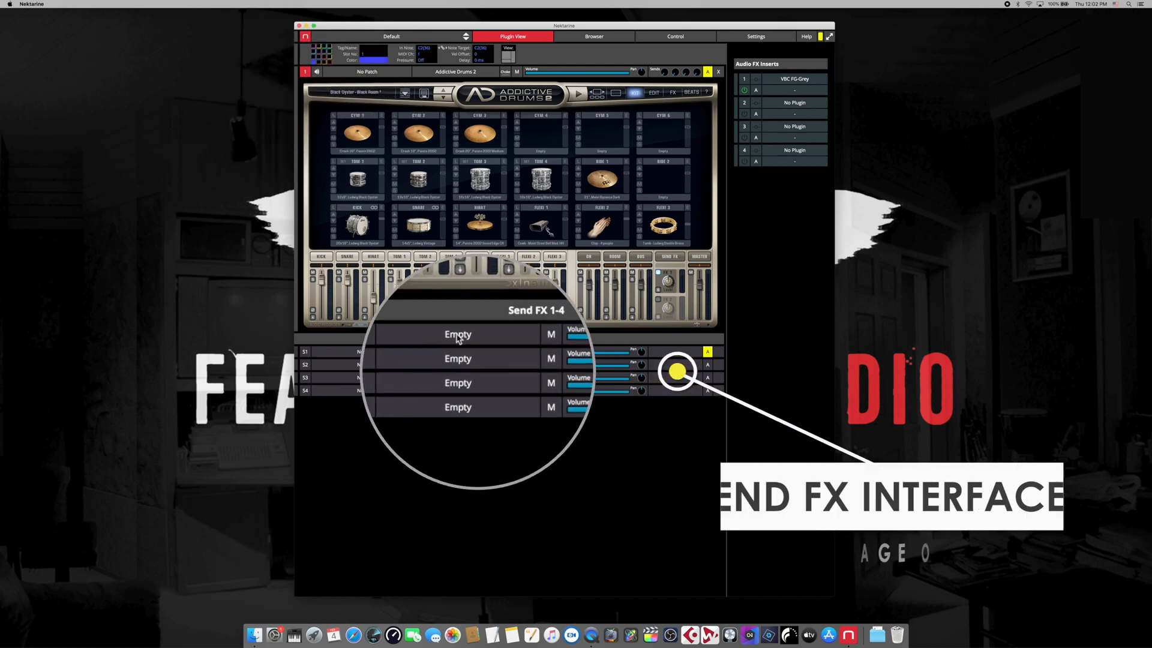
- Load TrueVerb Stereo from Waves into send FX S1 and open its interface
{"action": "left_click", "coordinate": [447, 356]}
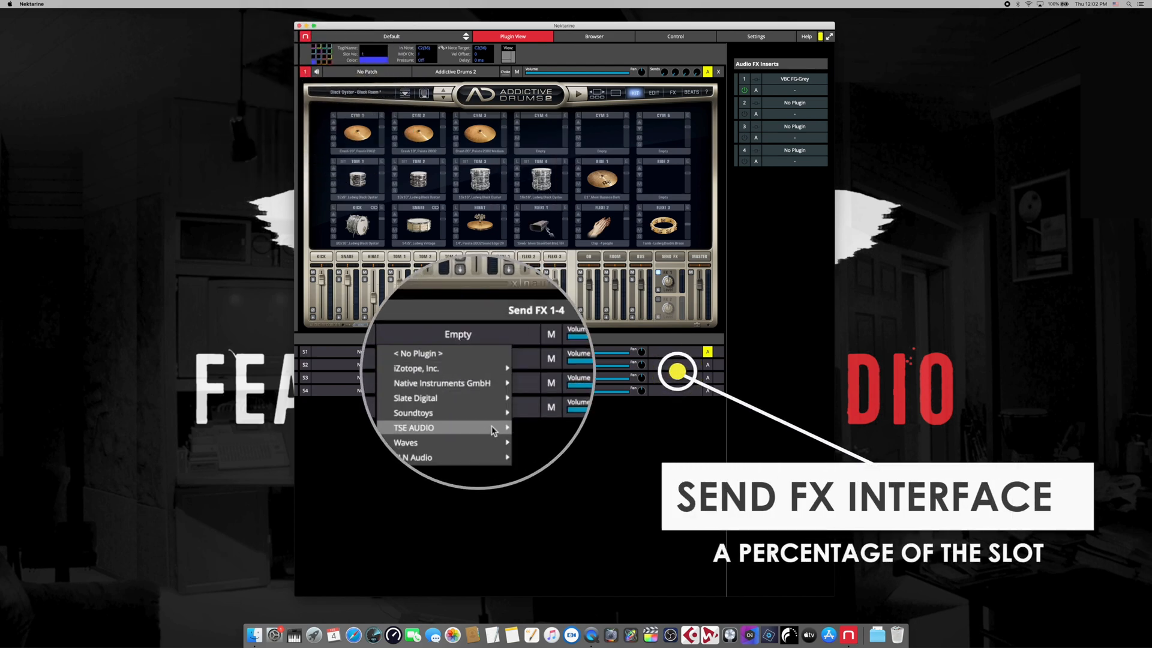
{"action": "mouse_move", "coordinate": [474, 410]}
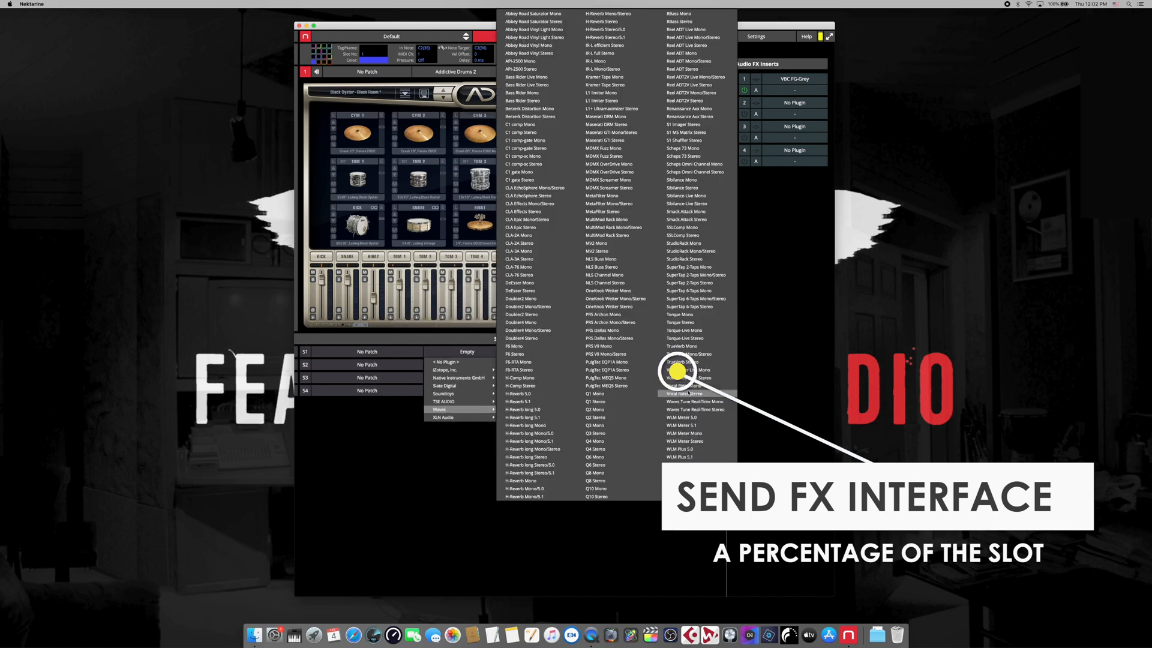
{"action": "left_click", "coordinate": [678, 361]}
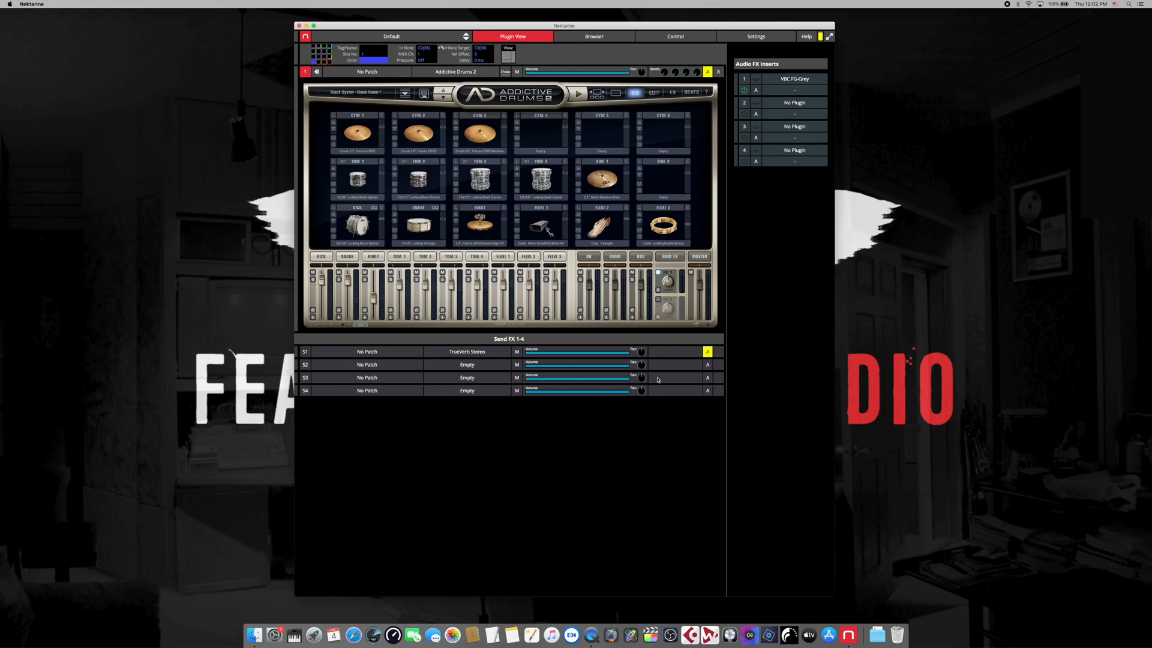
{"action": "left_click", "coordinate": [306, 353]}
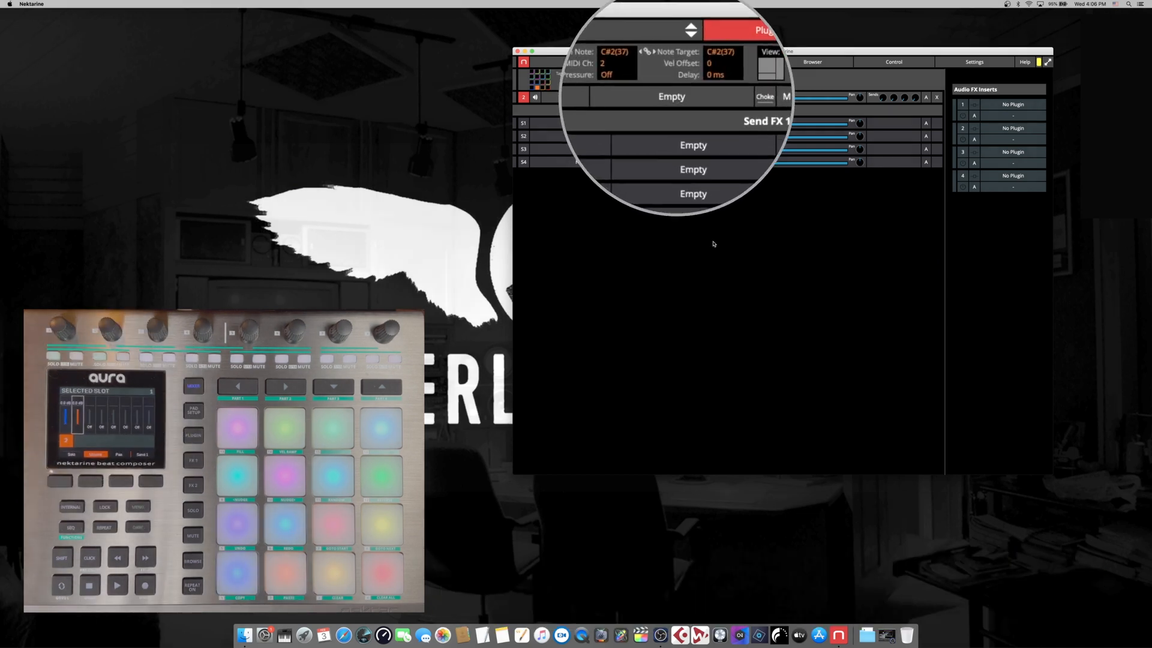
- Load the Native Instruments Kontakt plugin into the empty slot 2
{"action": "left_click", "coordinate": [674, 98]}
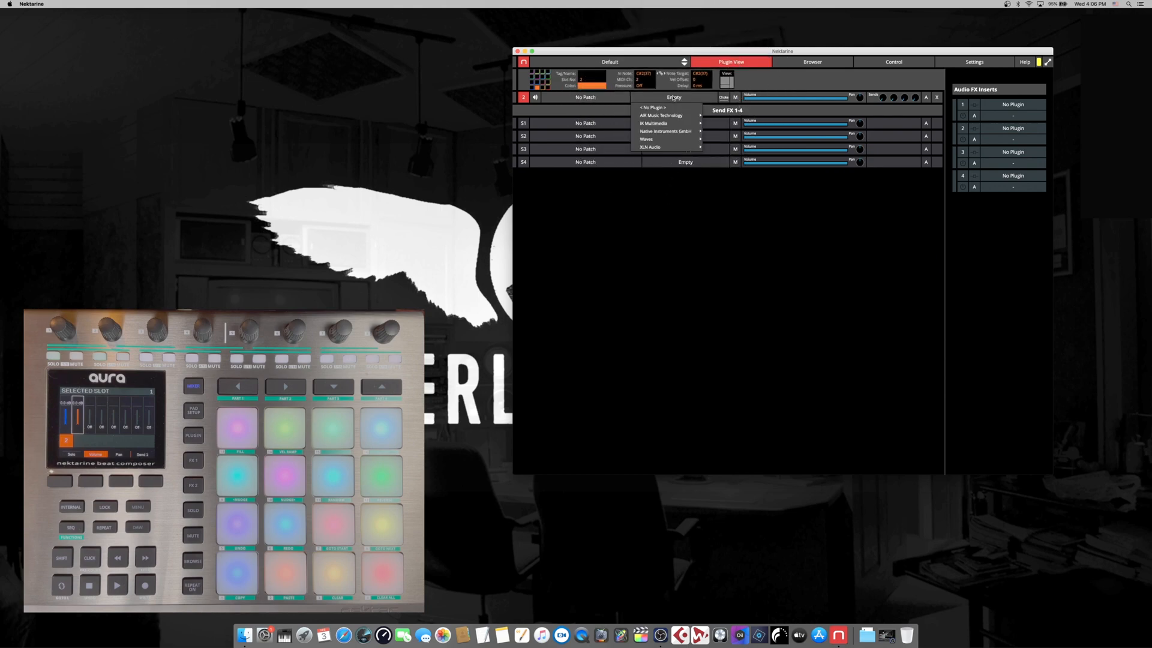
{"action": "mouse_move", "coordinate": [672, 139]}
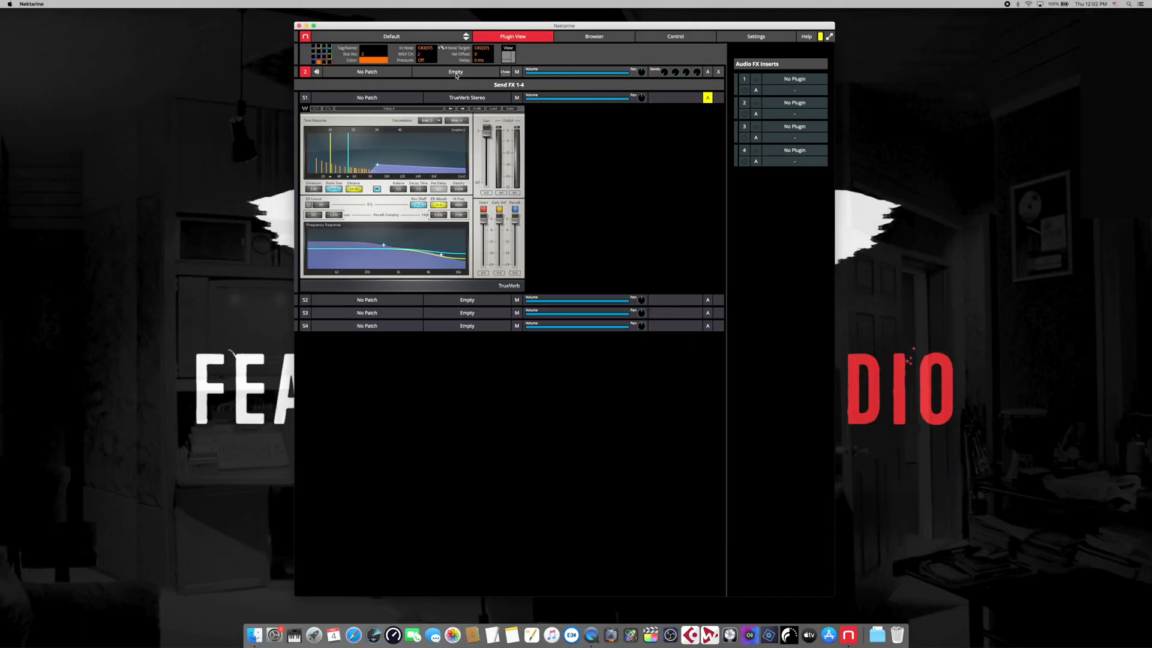
{"action": "left_click", "coordinate": [456, 72]}
{"action": "mouse_move", "coordinate": [467, 100]}
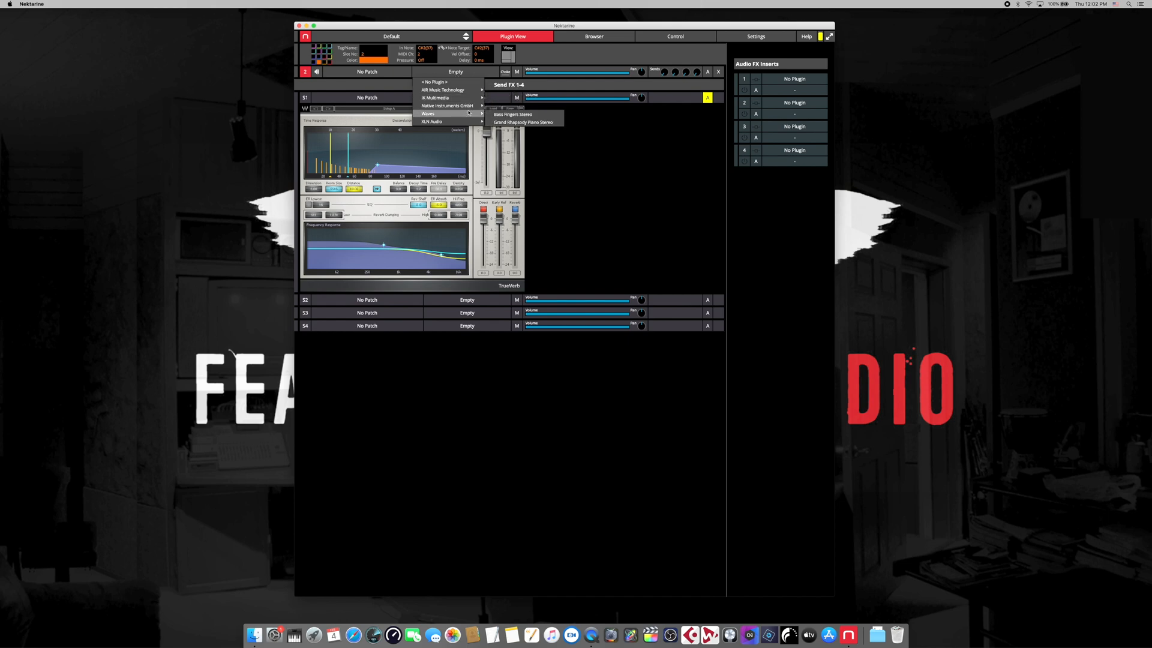
{"action": "left_click", "coordinate": [505, 106]}
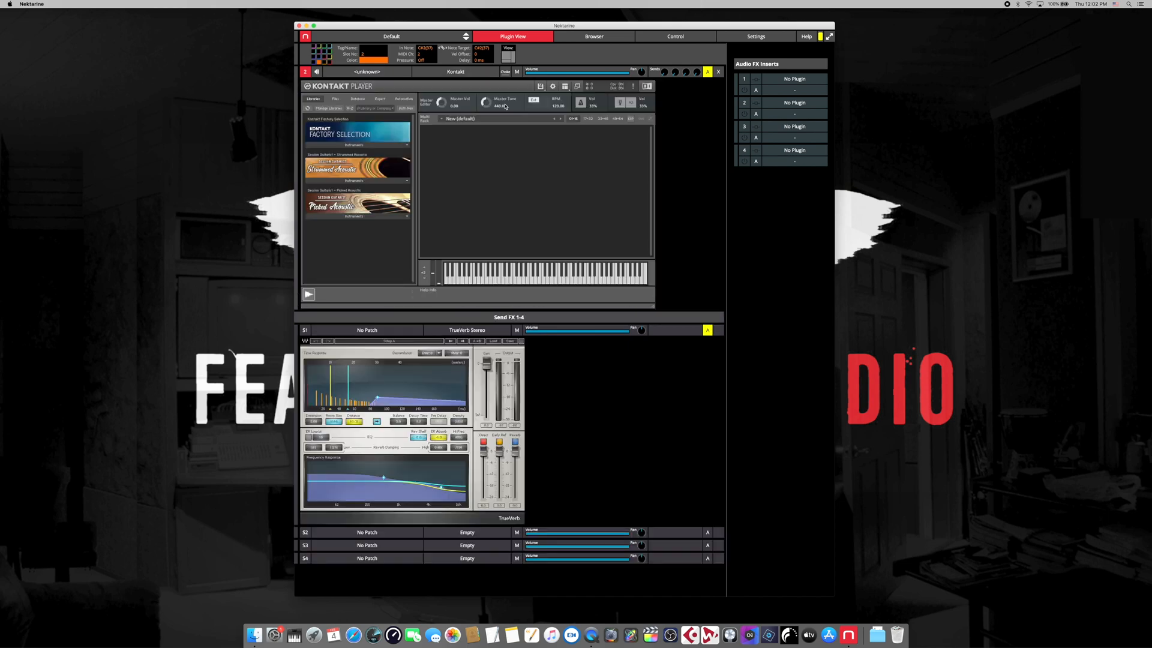
- Load the Street Knowledge Kit from Kontakt's Factory Selection library and audition a note on its keyboard
{"action": "left_click", "coordinate": [352, 146]}
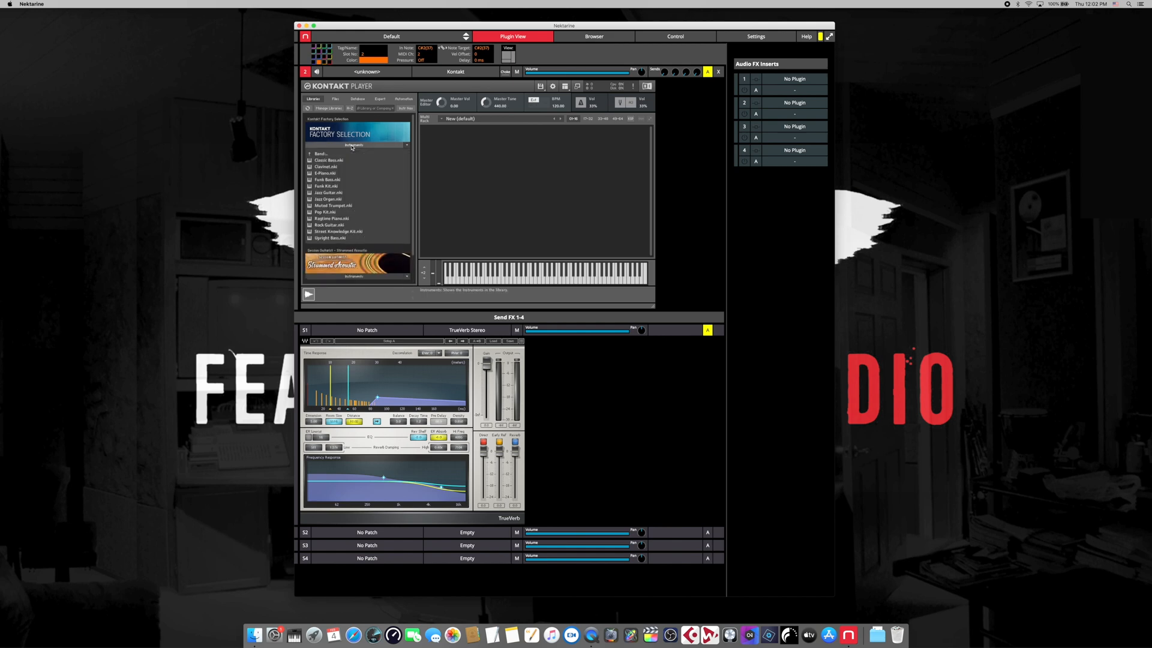
{"action": "double_click", "coordinate": [328, 232]}
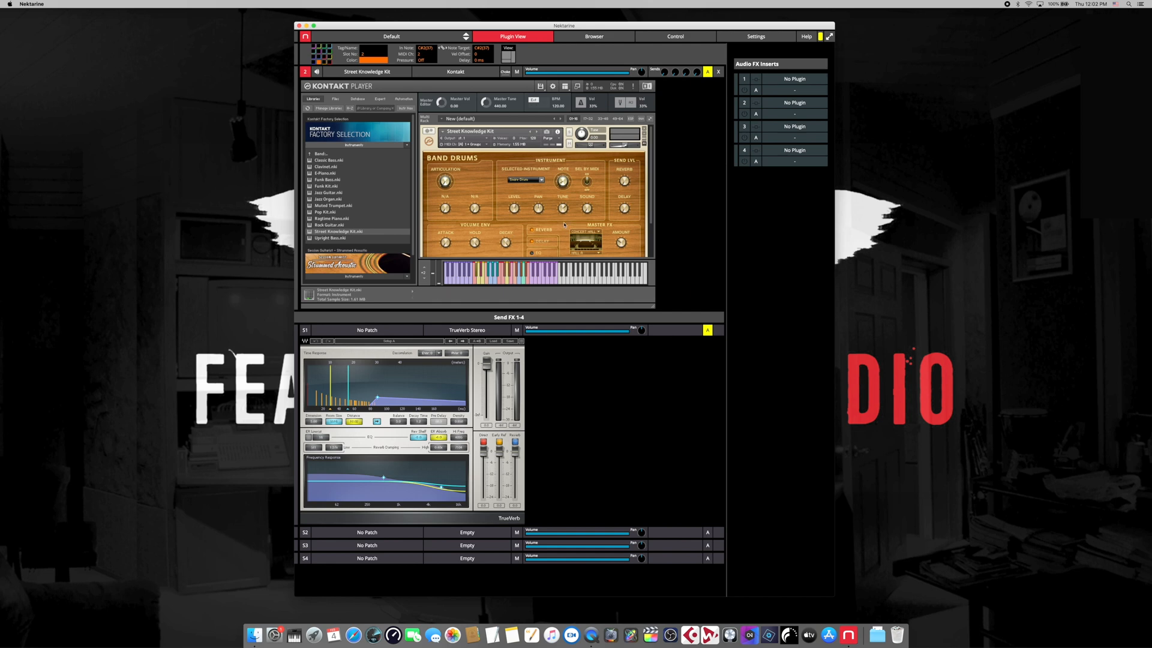
{"action": "left_click", "coordinate": [544, 281]}
- Load the Waves L1 limiter Stereo into audio FX insert 1 of slot 2, view its interface, and return to Kontakt
{"action": "left_click", "coordinate": [792, 79]}
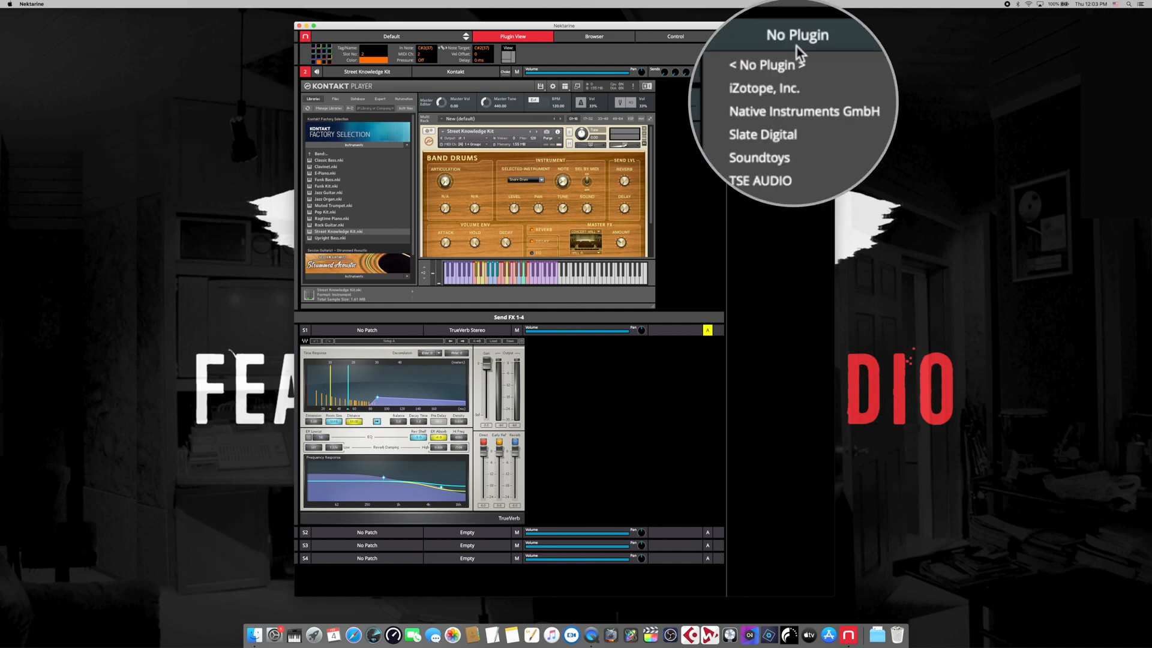
{"action": "mouse_move", "coordinate": [806, 110]}
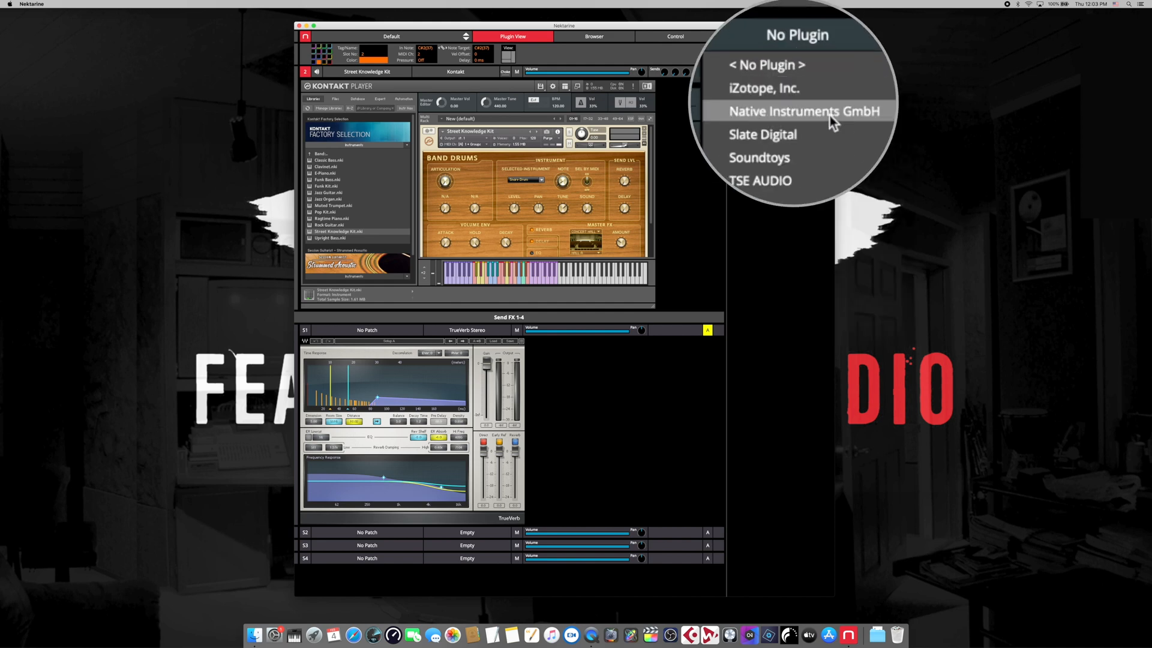
{"action": "mouse_move", "coordinate": [807, 138]}
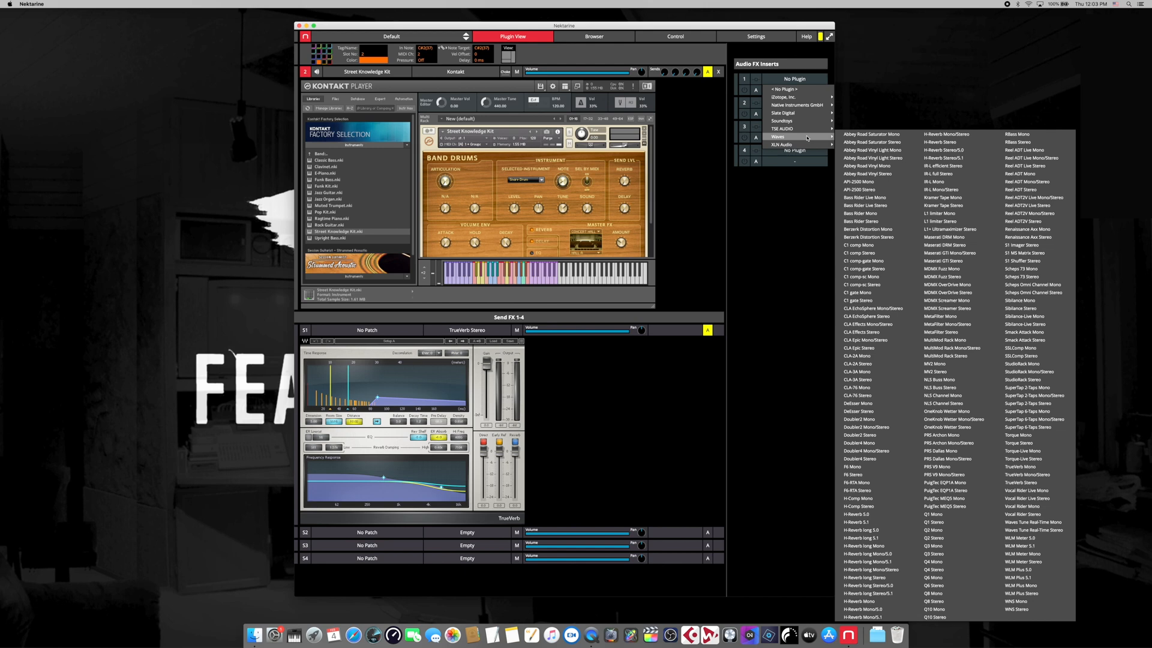
{"action": "left_click", "coordinate": [951, 222]}
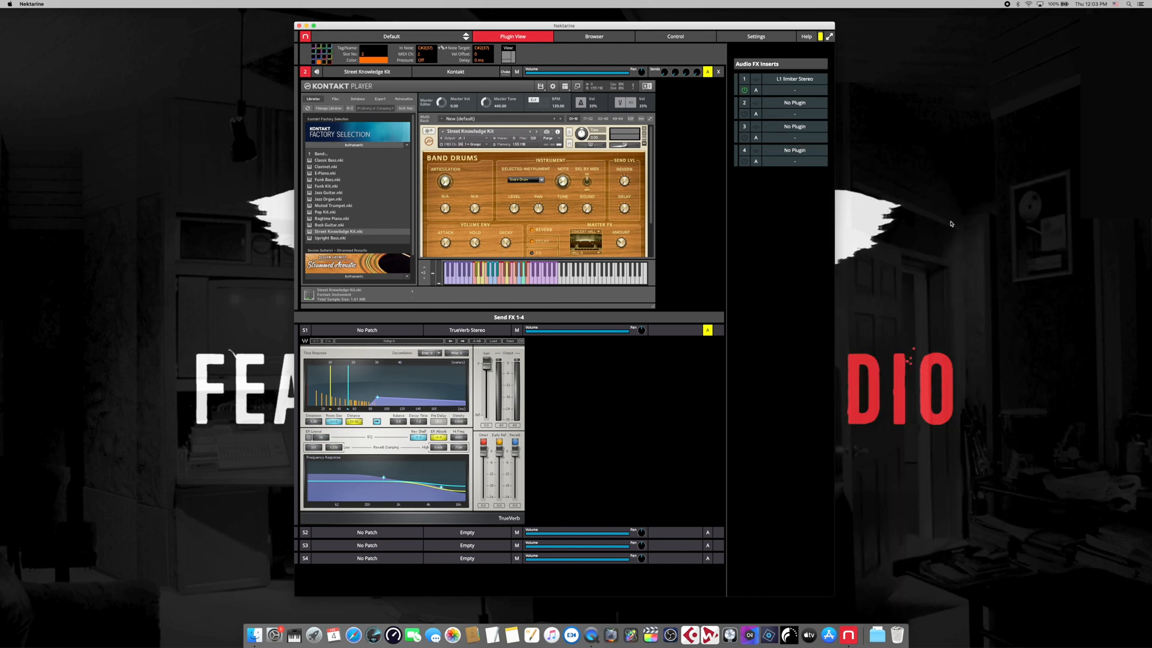
{"action": "left_click", "coordinate": [744, 80]}
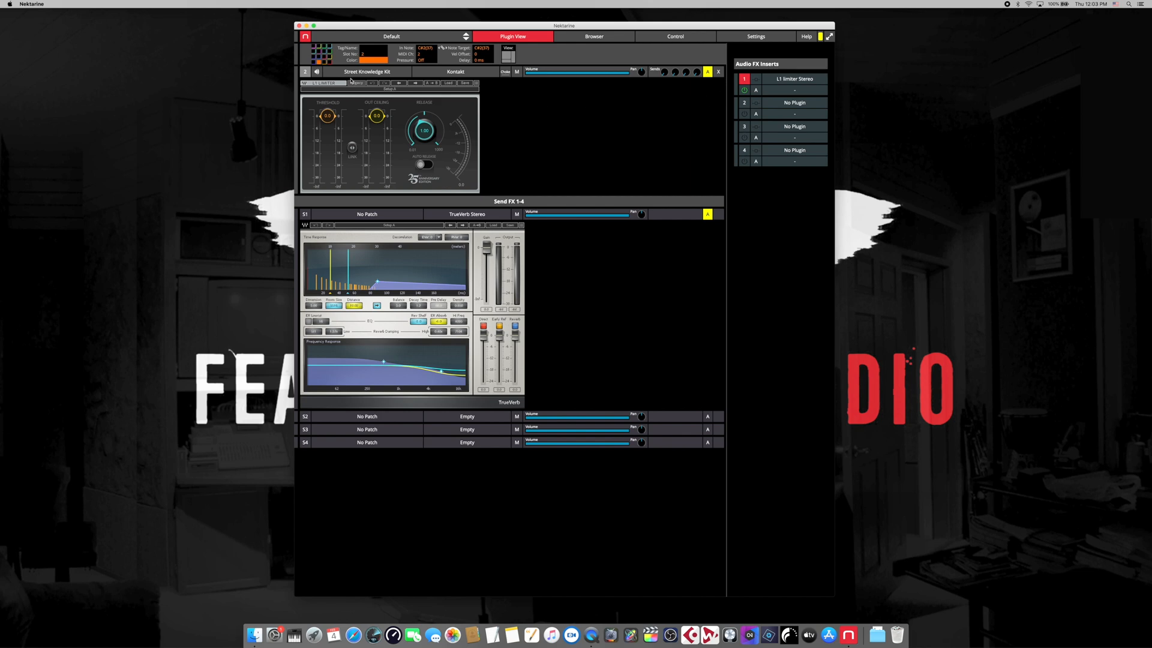
{"action": "left_click", "coordinate": [305, 72]}
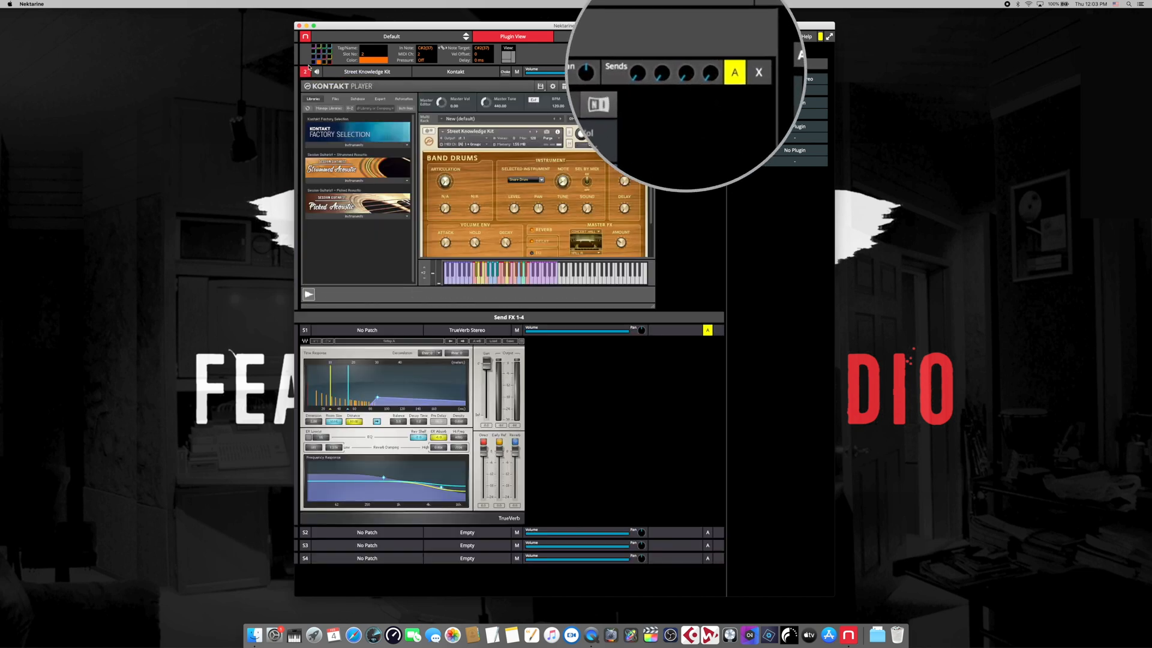
- Switch between slots 1 and 2 to compare their instruments and insert effects, ending on slot 1
{"action": "left_click", "coordinate": [313, 63]}
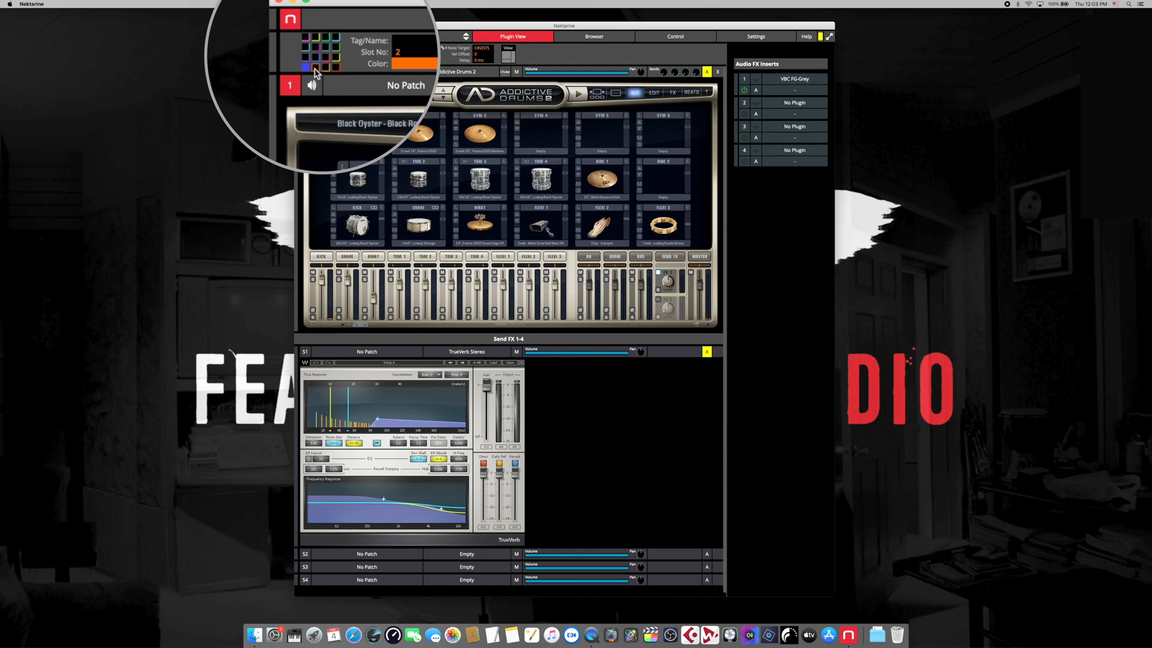
{"action": "left_click", "coordinate": [319, 63]}
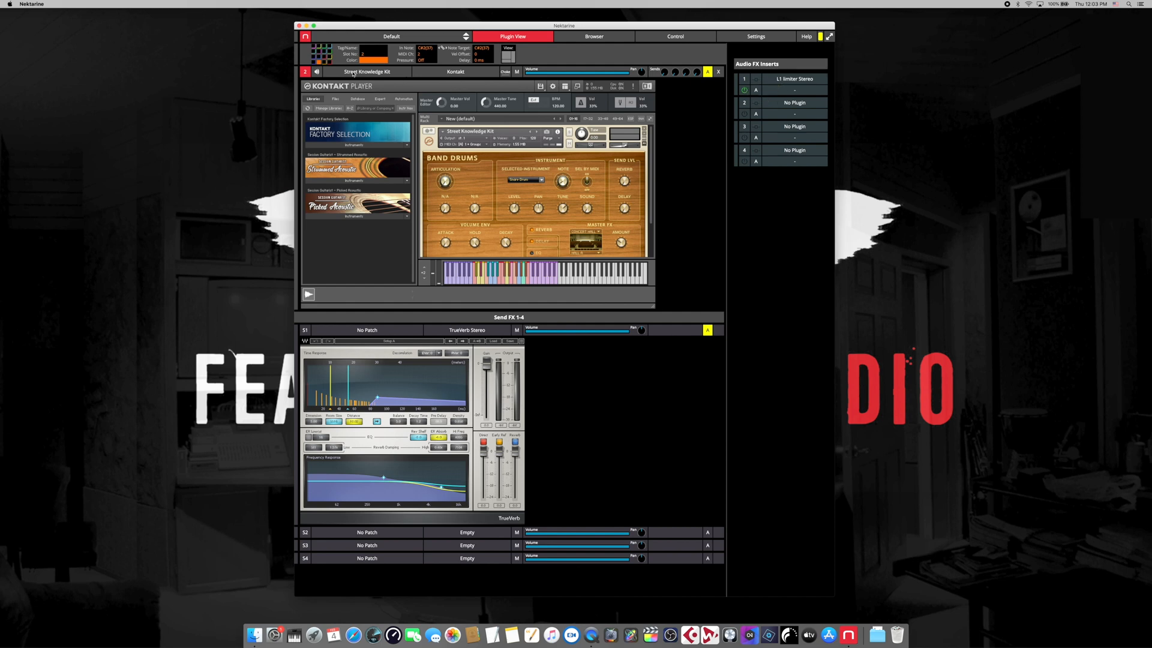
{"action": "left_click", "coordinate": [314, 61]}
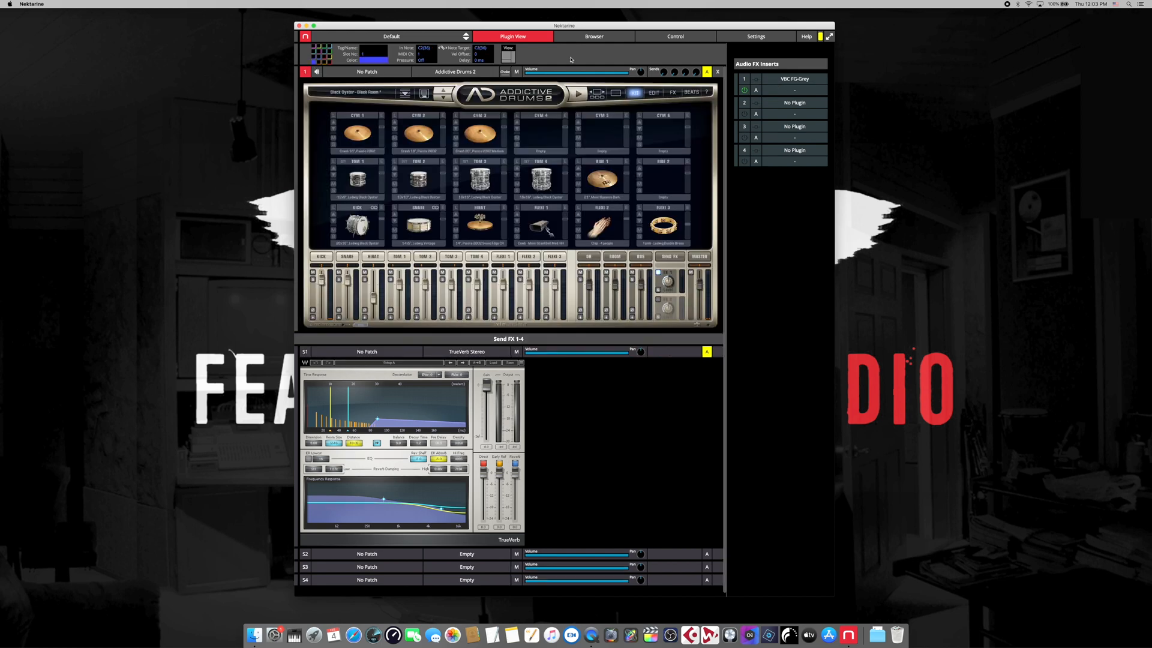
- Turn up the first send on slots 1 and 2 to feed TrueVerb, and return to slot 1
{"action": "mouse_move", "coordinate": [664, 67]}
{"action": "left_click_drag", "start_coordinate": [665, 66], "coordinate": [665, 59]}
{"action": "left_click", "coordinate": [319, 62]}
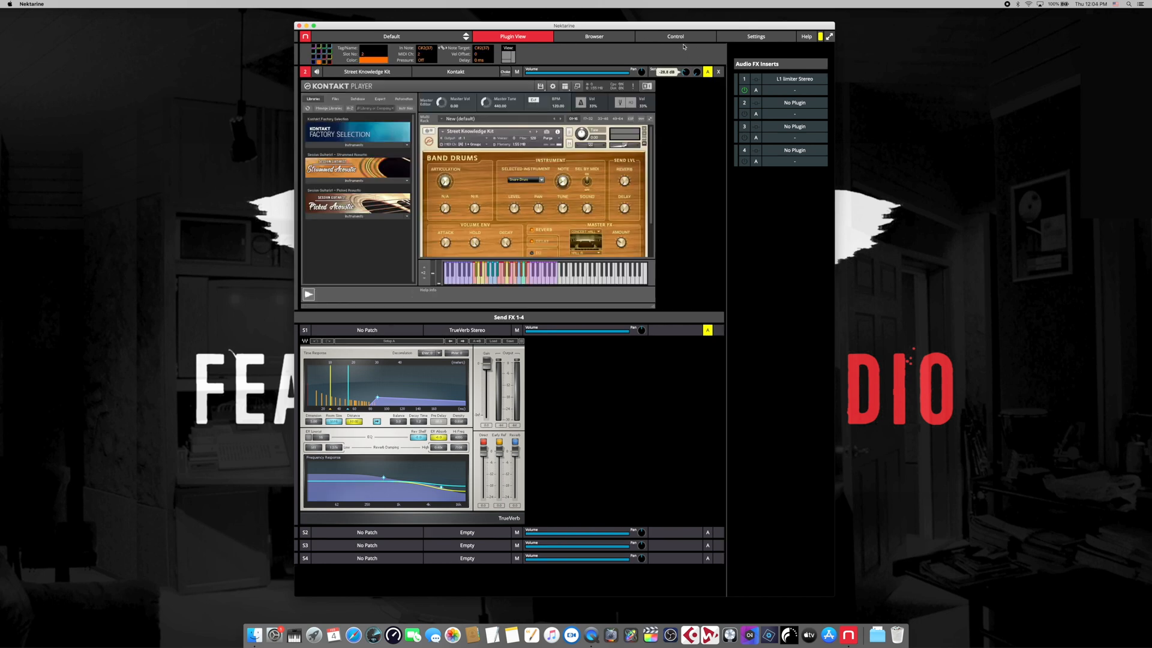
{"action": "left_click", "coordinate": [315, 63]}
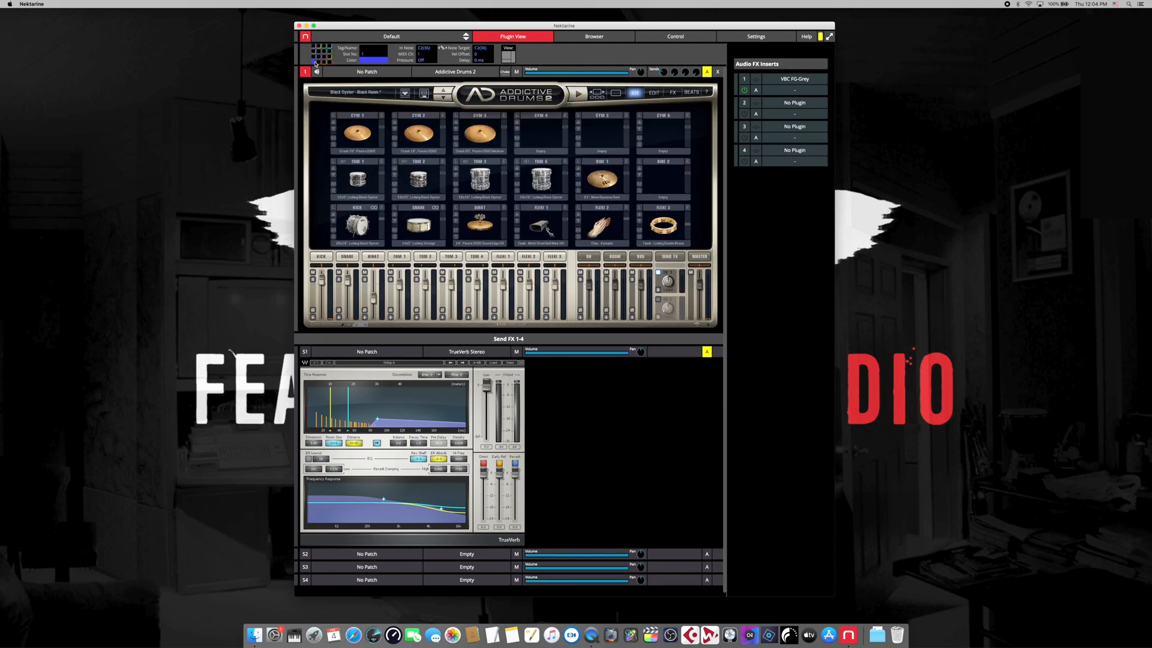